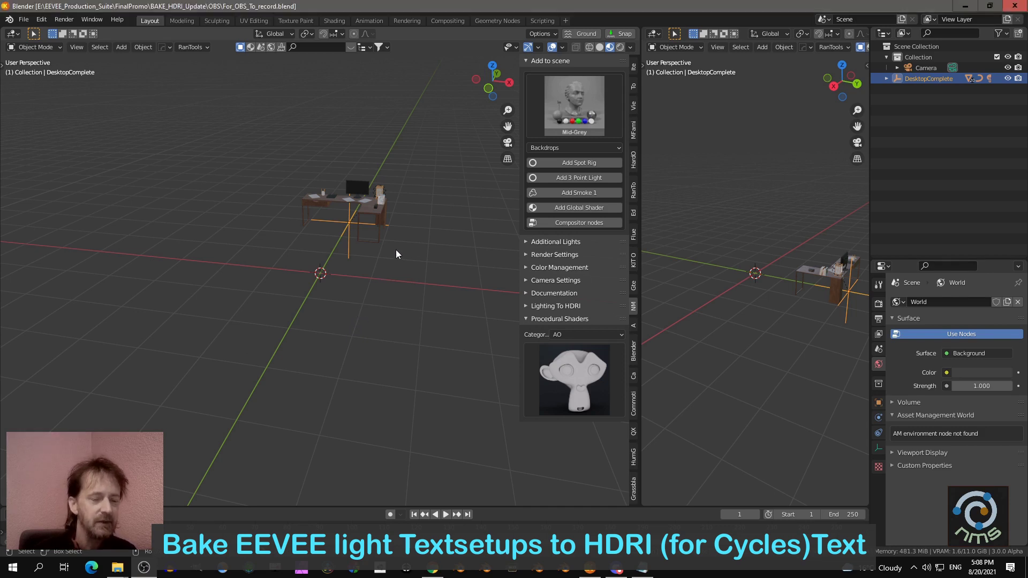
Add the Stripe Frontal light setup to the desk scene
{"action": "middle_click_drag", "start_coordinate": [389, 246], "coordinate": [397, 277], "text": "shift"}
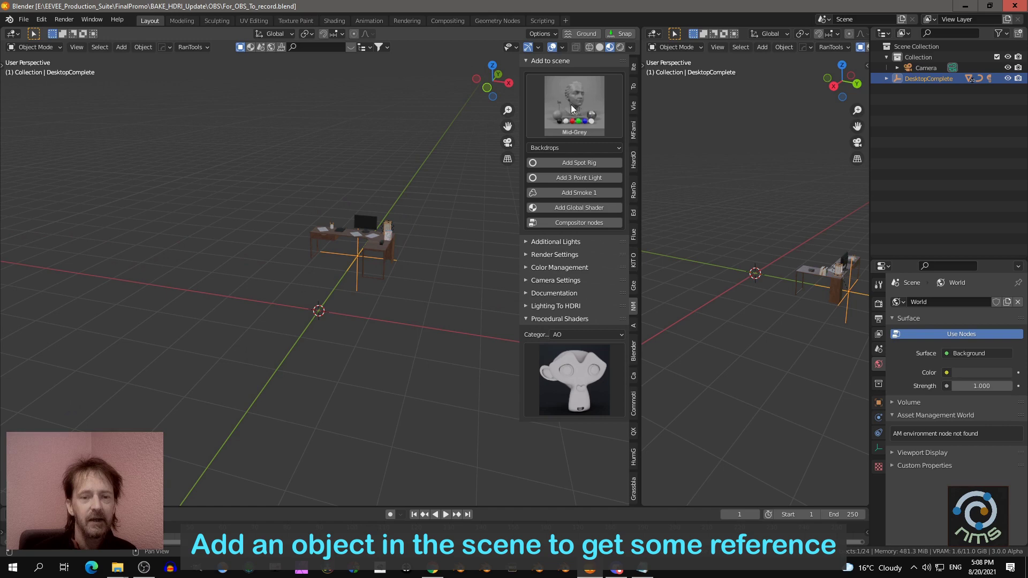
{"action": "left_click", "coordinate": [577, 92]}
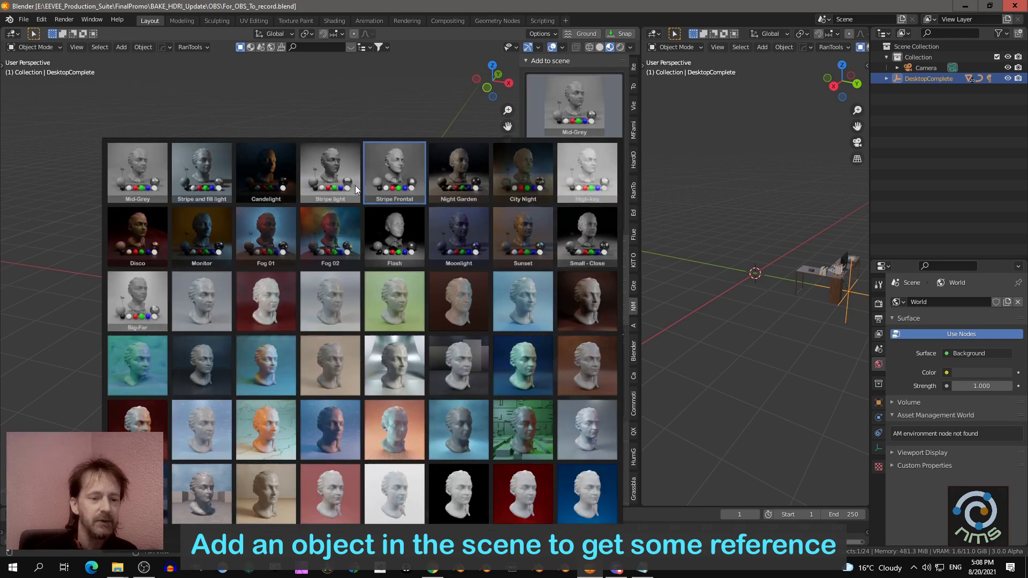
{"action": "left_click", "coordinate": [399, 159]}
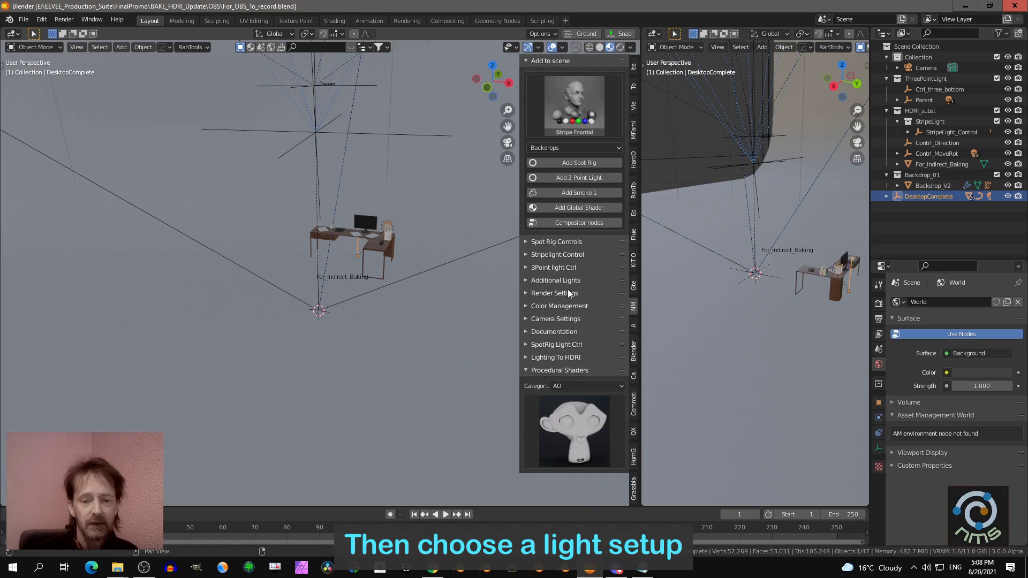
Apply the Render Settings 1 preset to the scene and bake the indirect lighting
{"action": "left_click", "coordinate": [555, 294]}
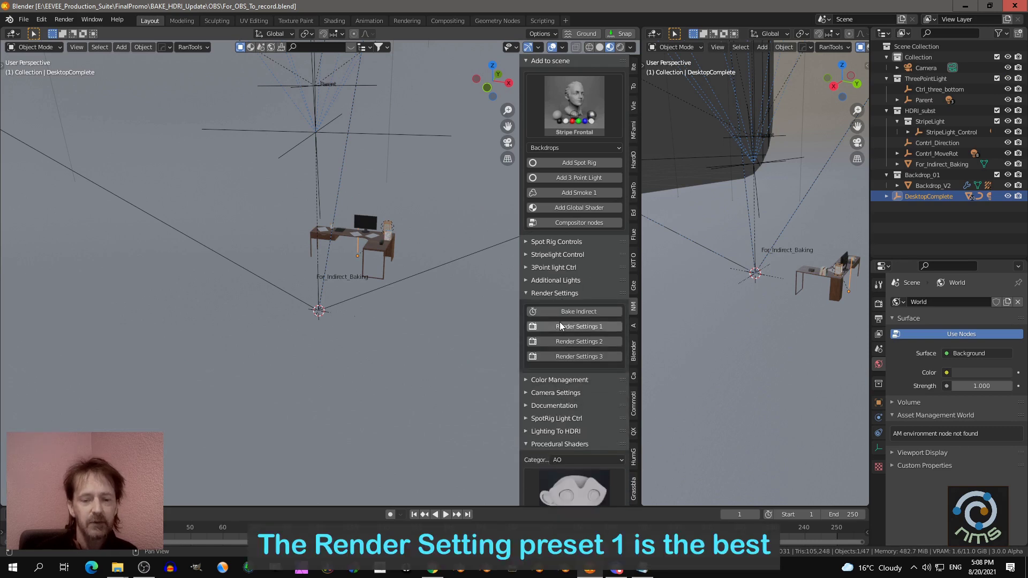
{"action": "left_click", "coordinate": [878, 303]}
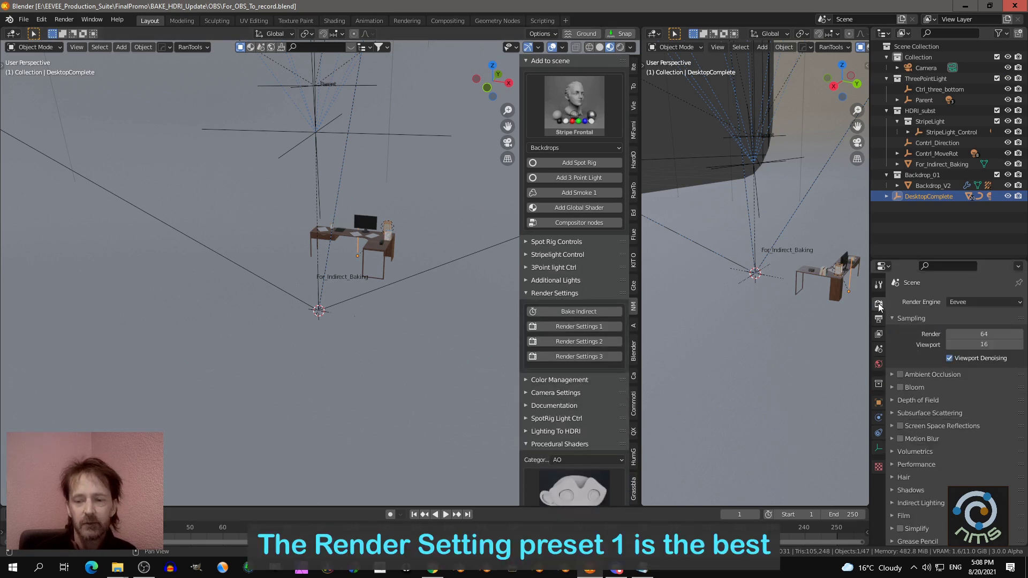
{"action": "left_click", "coordinate": [590, 326]}
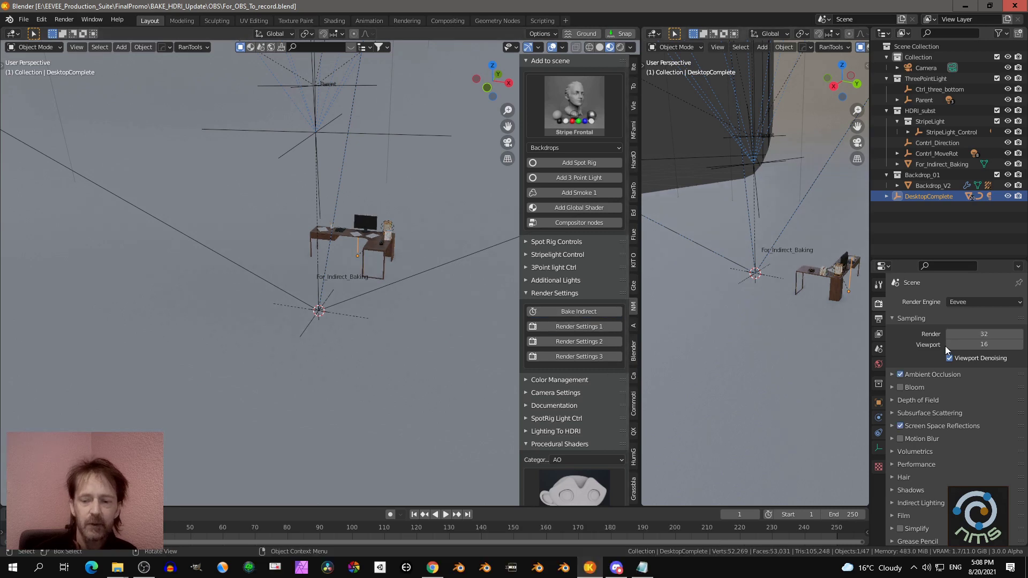
{"action": "left_click", "coordinate": [572, 315]}
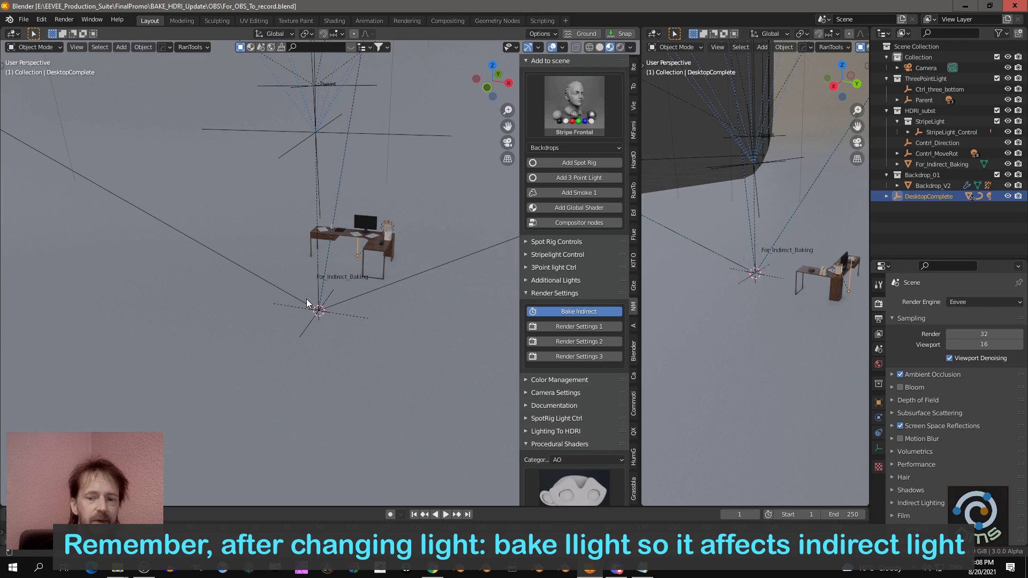
Show the main viewport in rendered shading and align the camera to a front view of the desk
{"action": "left_click", "coordinate": [621, 48]}
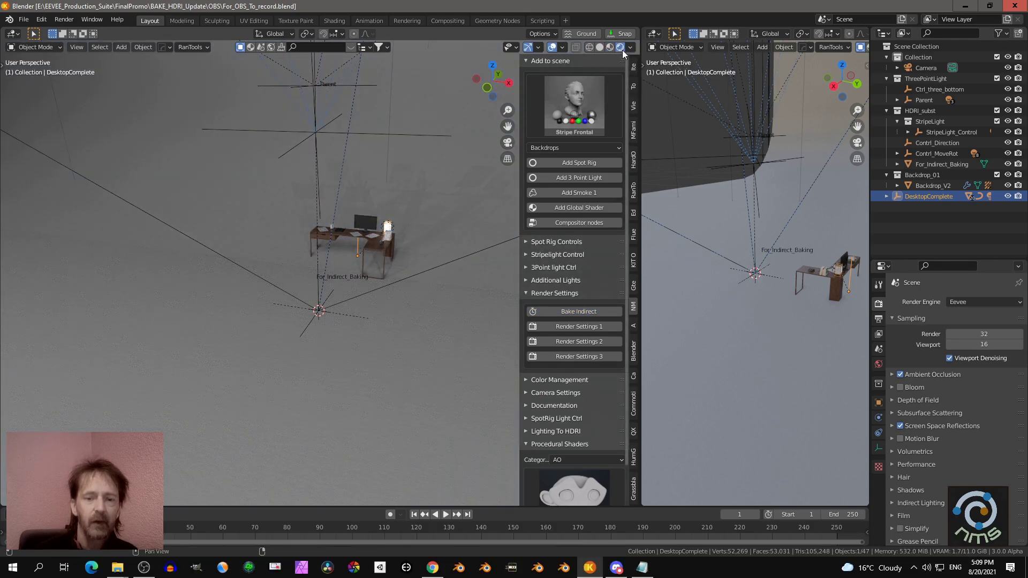
{"action": "scroll", "coordinate": [409, 189], "scroll_direction": "up", "scroll_amount": 2}
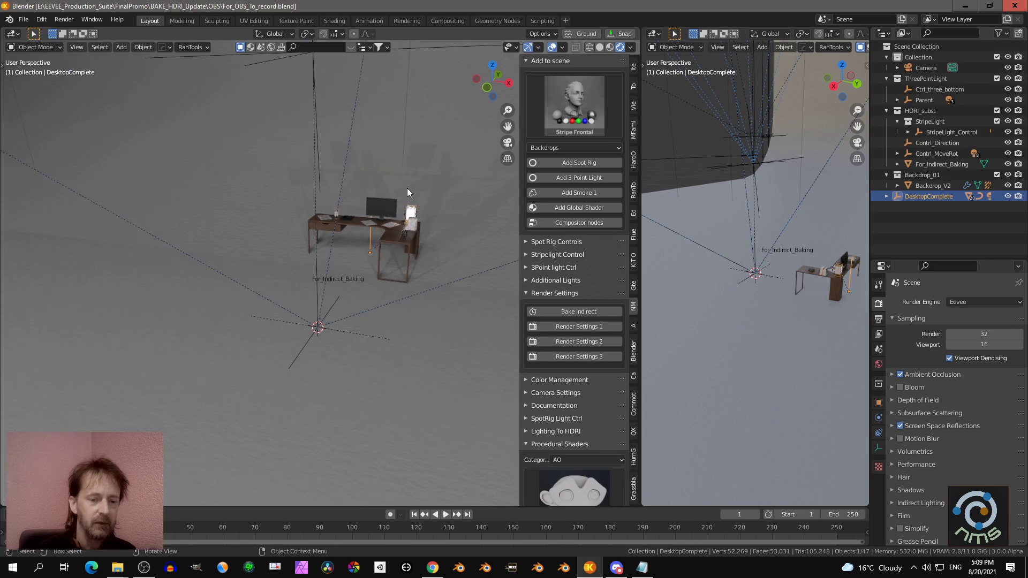
{"action": "middle_click_drag", "start_coordinate": [407, 184], "coordinate": [425, 172]}
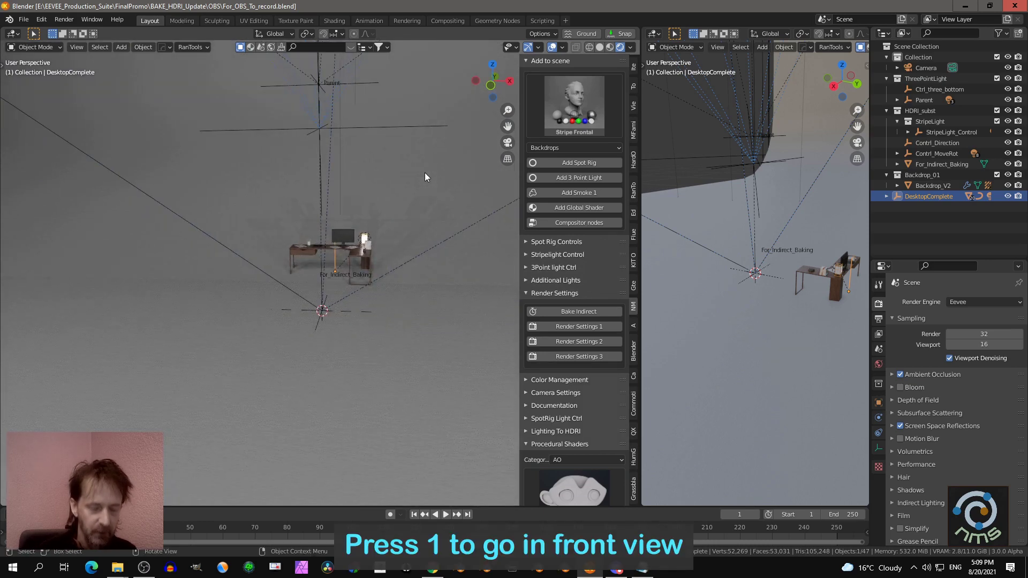
{"action": "key", "text": "1"}
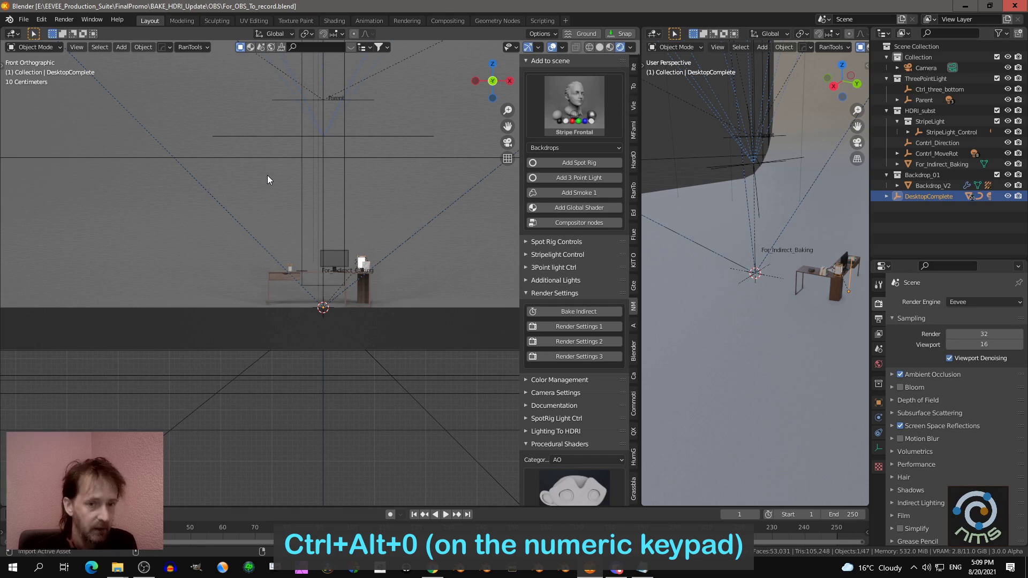
{"action": "key", "text": "ctrl+alt+KP_0"}
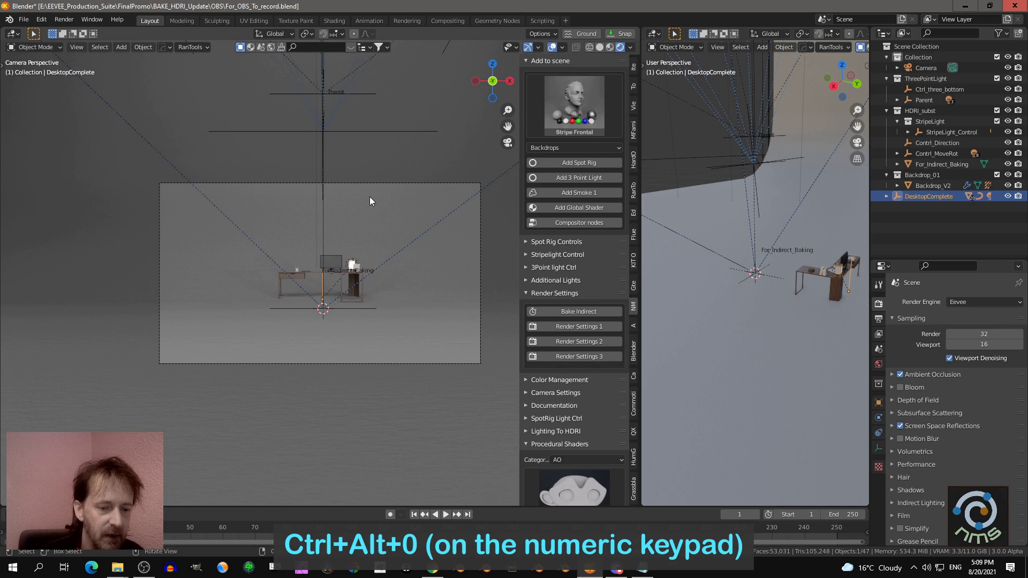
Move the camera about 6 m along the global Y axis toward the desk
{"action": "middle_click_drag", "start_coordinate": [750, 311], "coordinate": [779, 242]}
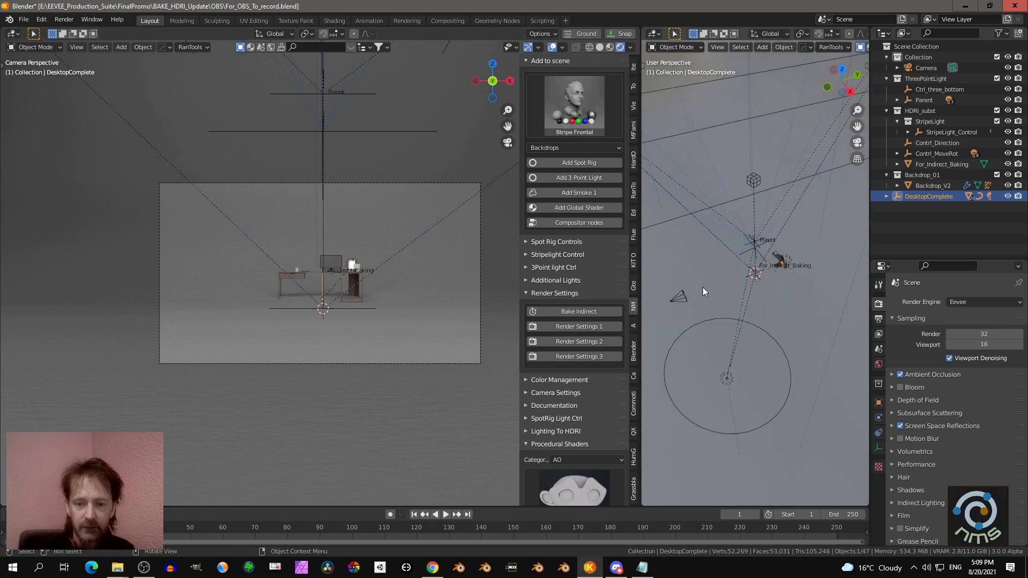
{"action": "mouse_move", "coordinate": [733, 276]}
{"action": "middle_mouse_down"}
{"action": "mouse_move", "coordinate": [722, 275]}
{"action": "mouse_move", "coordinate": [743, 282]}
{"action": "middle_mouse_up"}
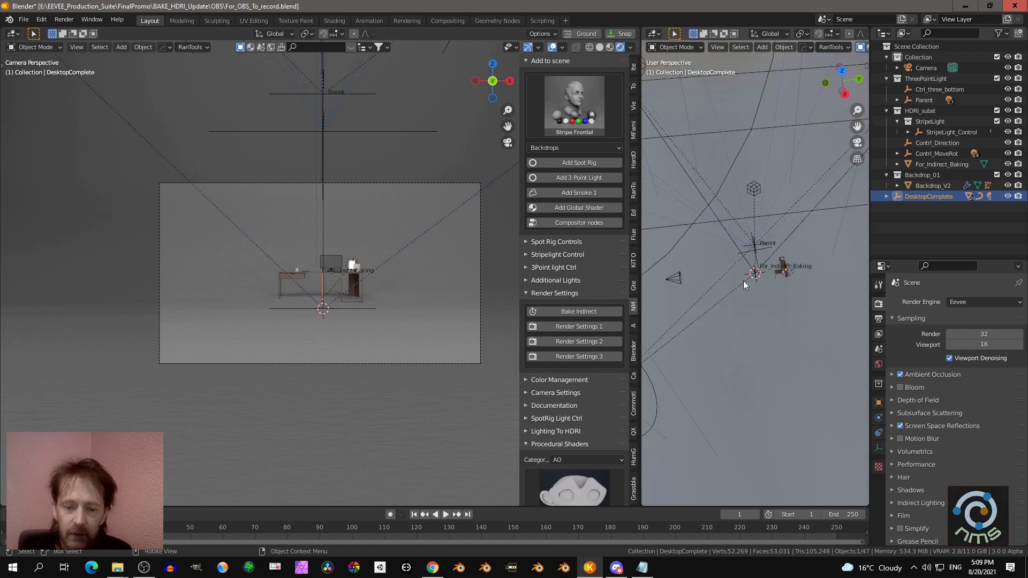
{"action": "left_click", "coordinate": [674, 280]}
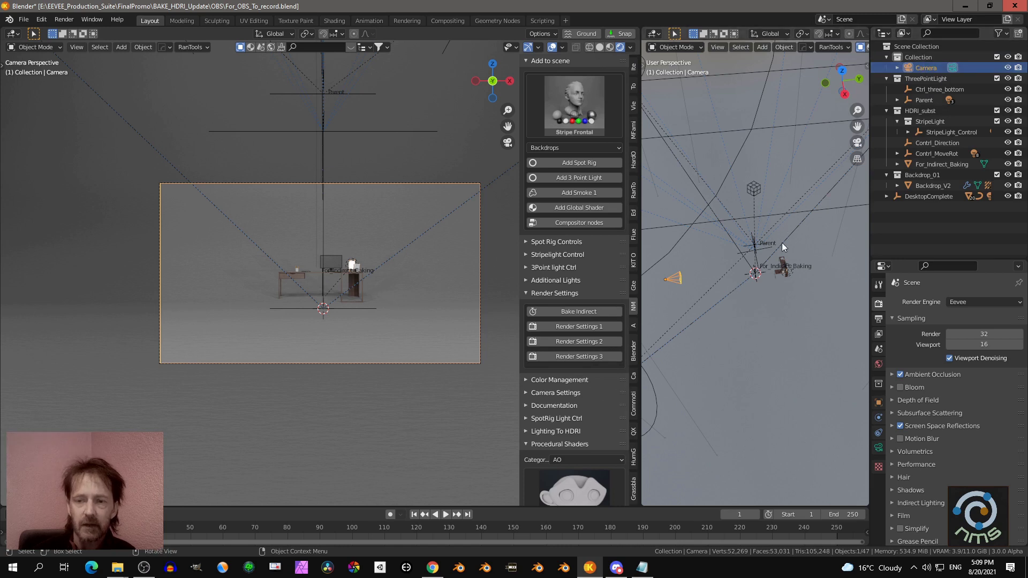
{"action": "key", "text": "g"}
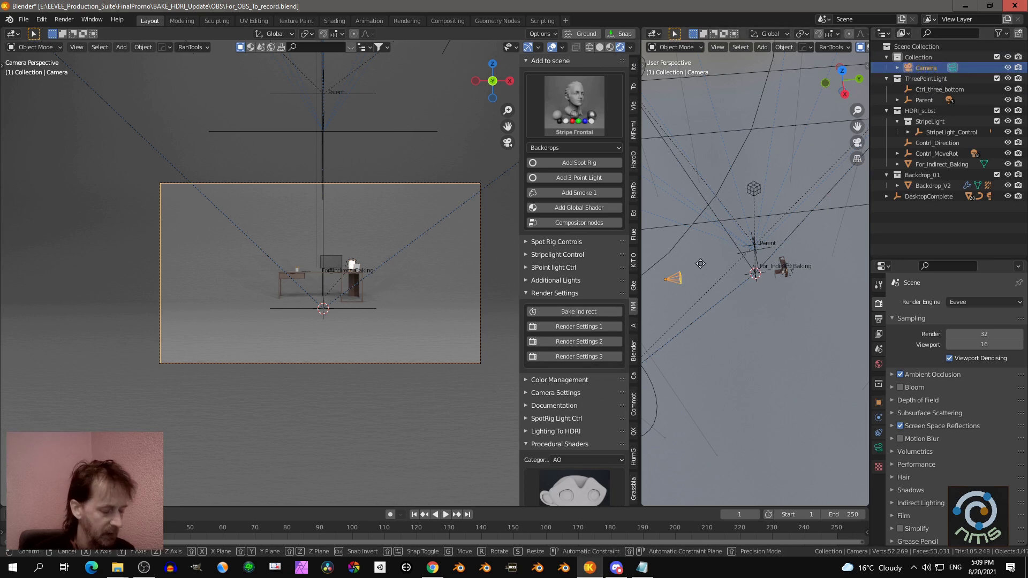
{"action": "key", "text": "y"}
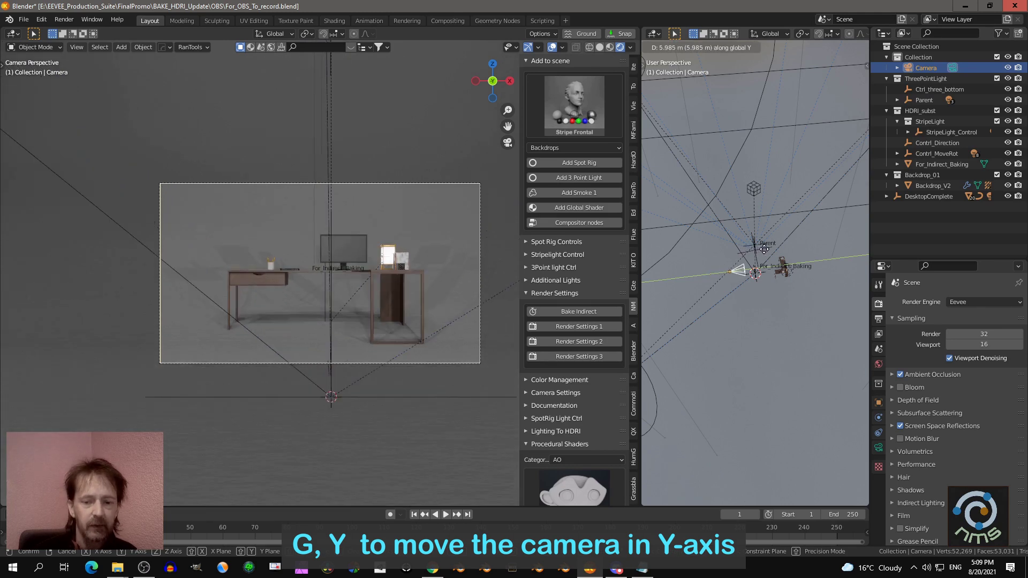
{"action": "left_click", "coordinate": [761, 245]}
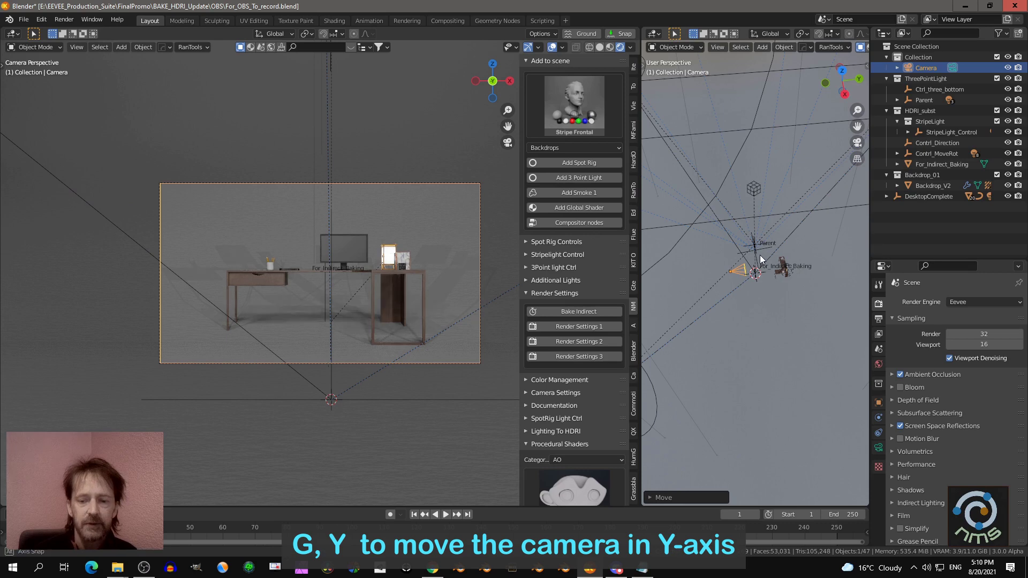
Lower the camera slightly along the global Z axis to center the desk in the frame
{"action": "middle_click_drag", "start_coordinate": [760, 255], "coordinate": [761, 258]}
{"action": "key", "text": "g"}
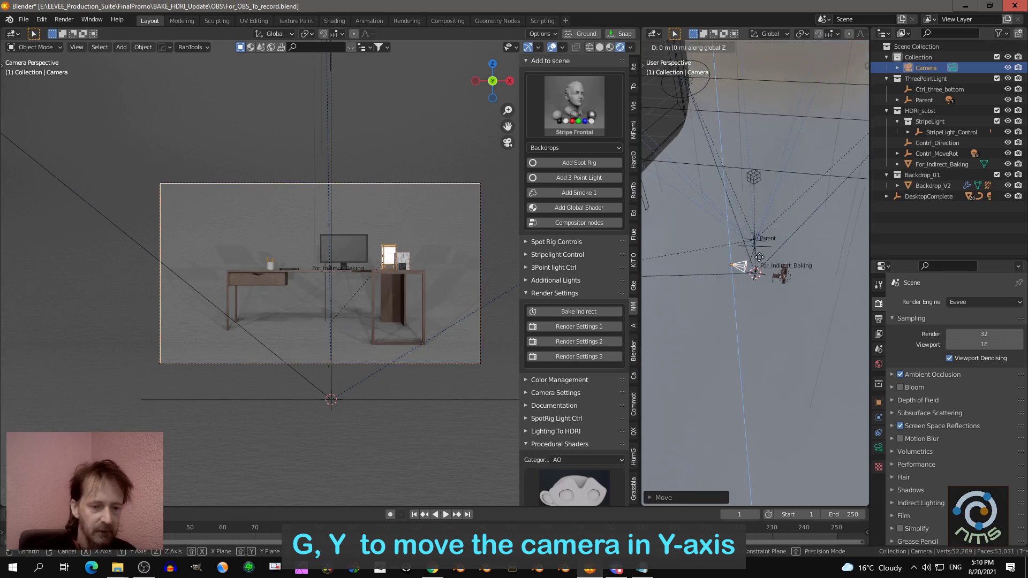
{"action": "key", "text": "z"}
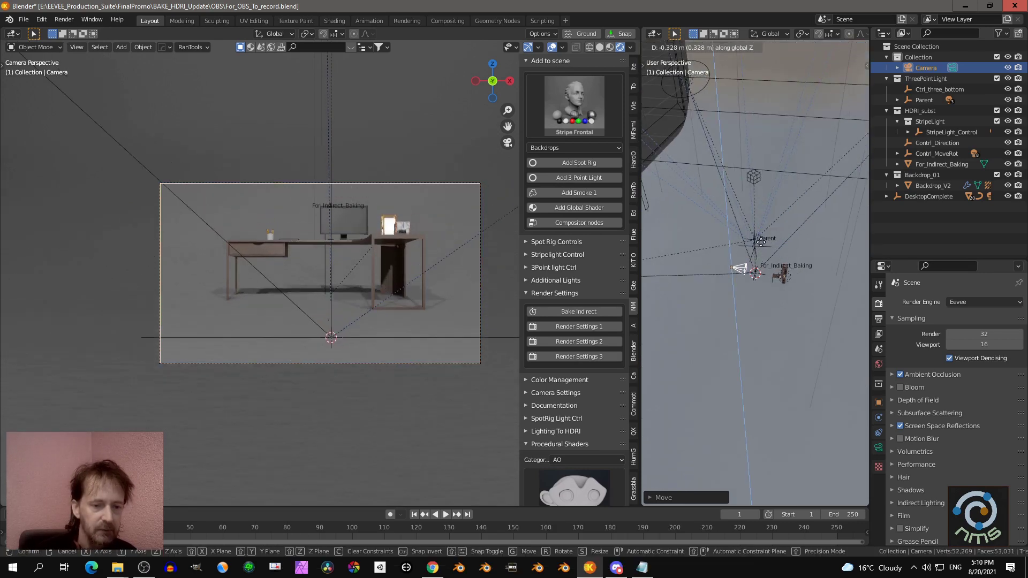
{"action": "left_click", "coordinate": [758, 266]}
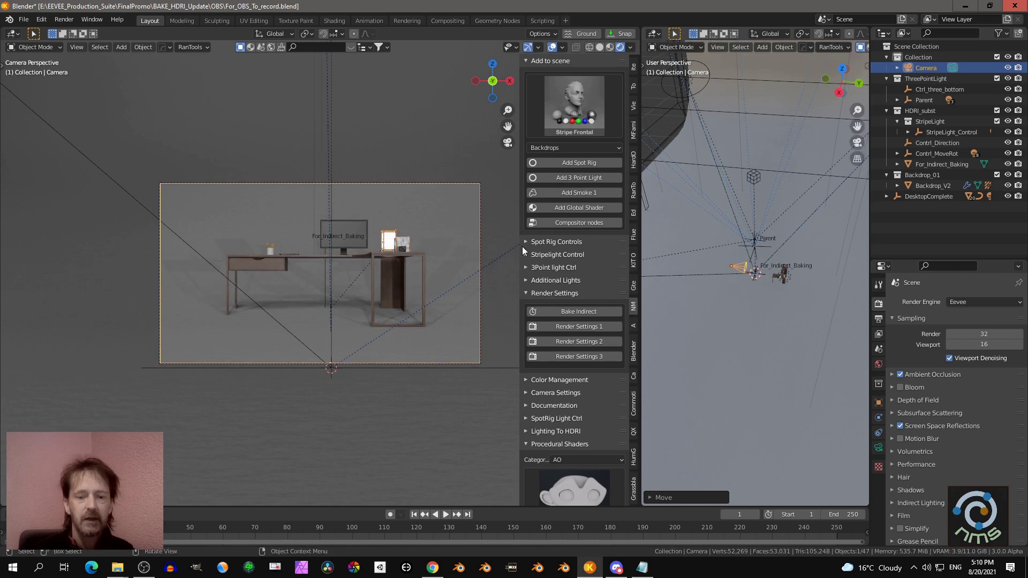
In the Lighting To HDRI settings, set the samples to 300 and the denoiser to OpenImageDenoise
{"action": "left_click", "coordinate": [563, 243]}
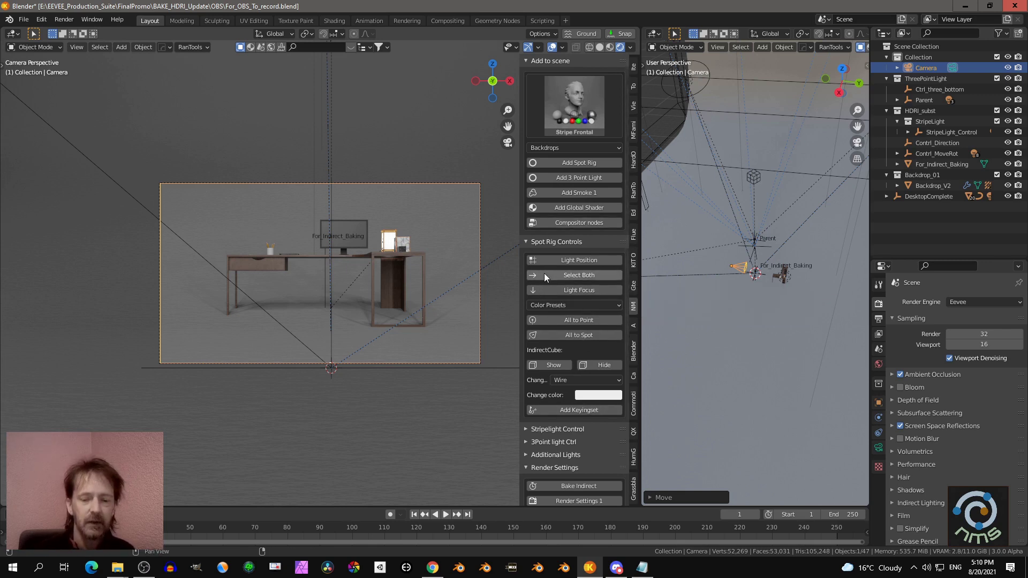
{"action": "left_click", "coordinate": [534, 242]}
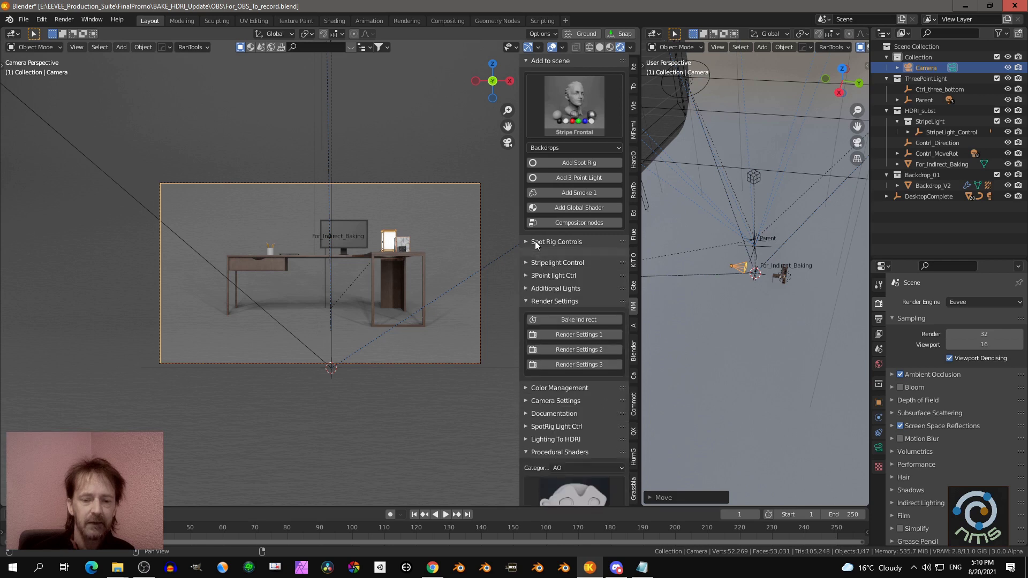
{"action": "left_click", "coordinate": [541, 437]}
{"action": "scroll", "coordinate": [544, 439], "scroll_direction": "down", "scroll_amount": 2}
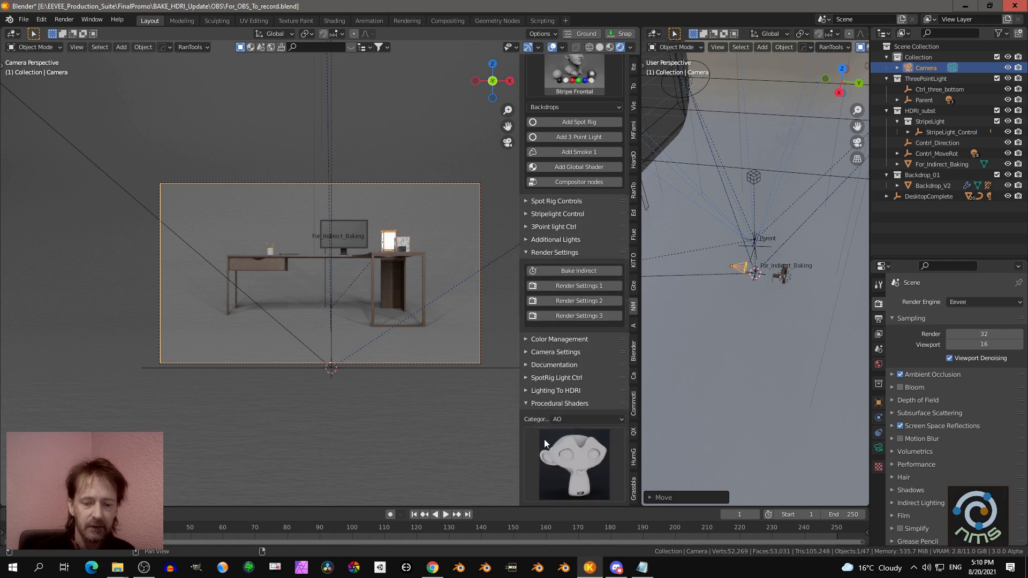
{"action": "left_click", "coordinate": [537, 391]}
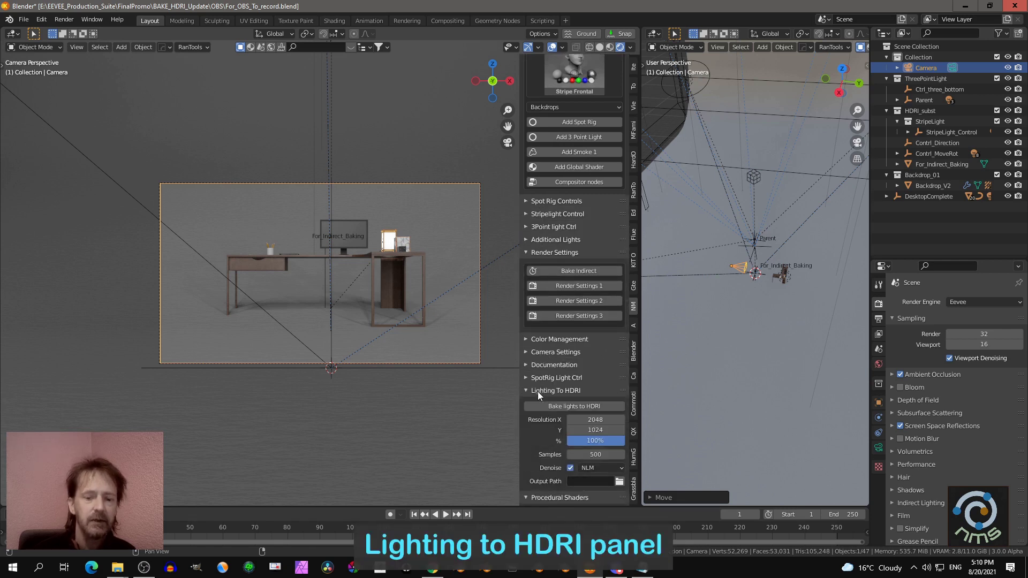
{"action": "scroll", "coordinate": [561, 364], "scroll_direction": "down", "scroll_amount": 4}
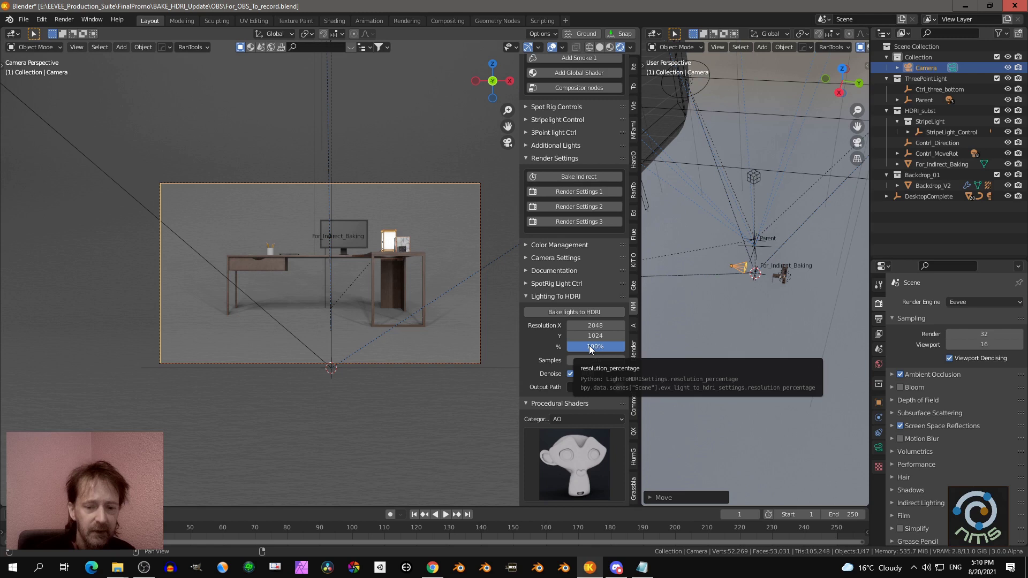
{"action": "left_click", "coordinate": [600, 360]}
{"action": "type", "text": "500"}
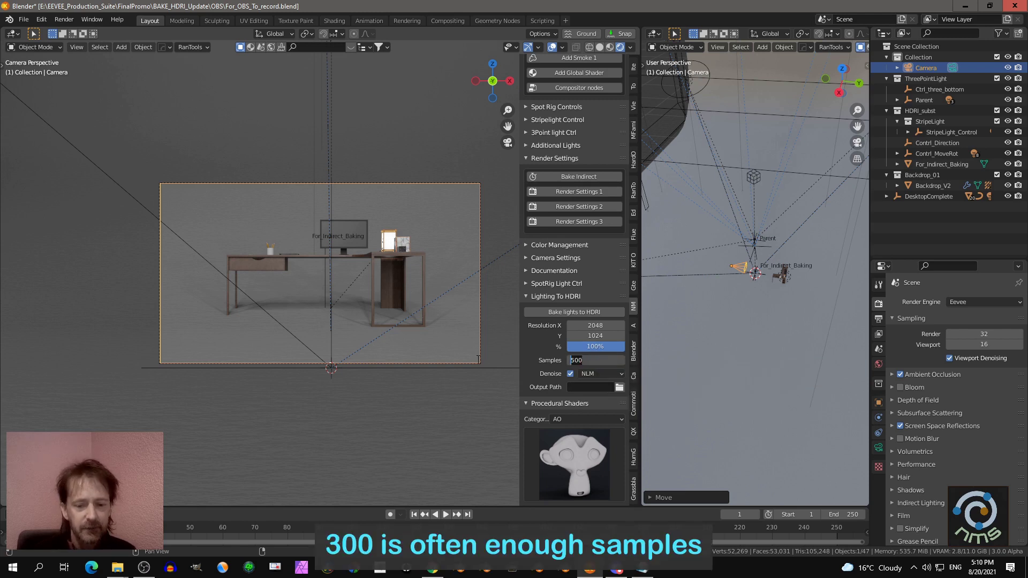
{"action": "type", "text": "300"}
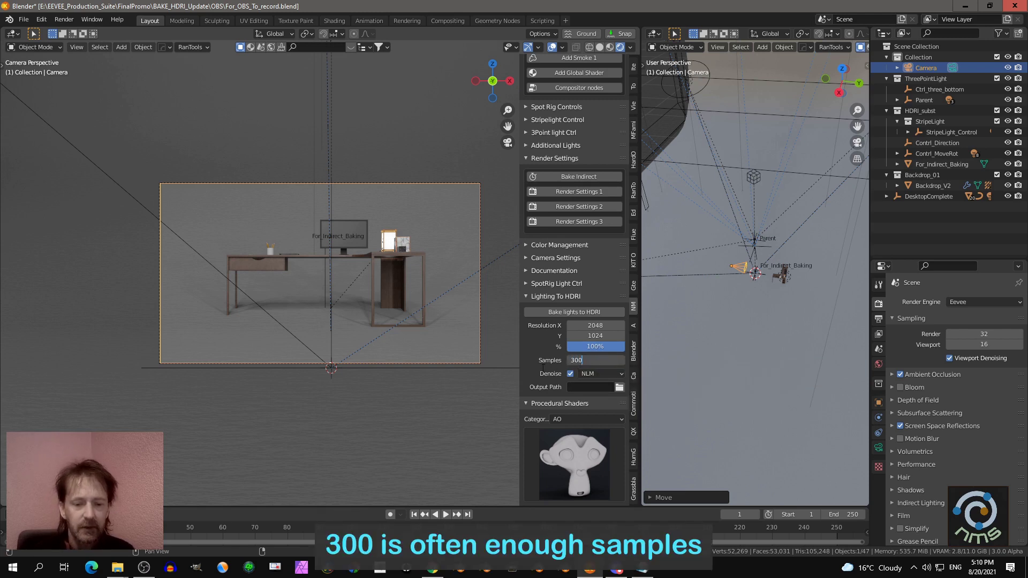
{"action": "key", "text": "Return"}
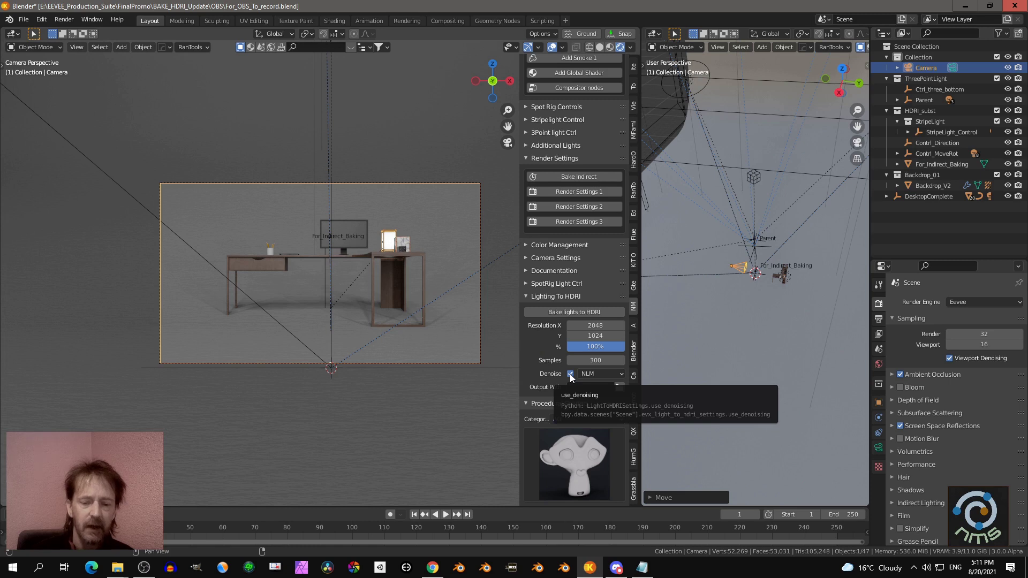
{"action": "left_click", "coordinate": [586, 374]}
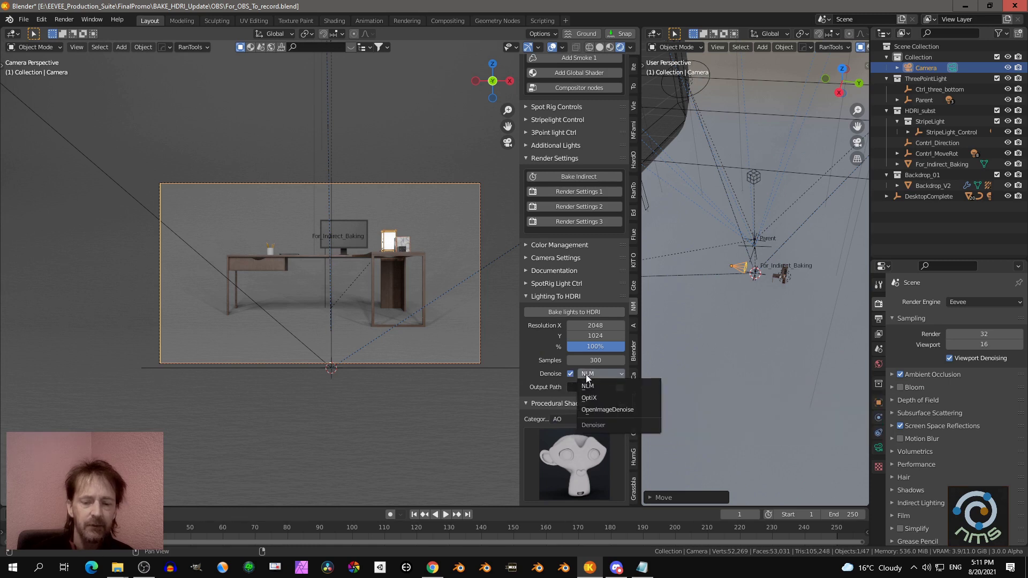
{"action": "left_click", "coordinate": [589, 410]}
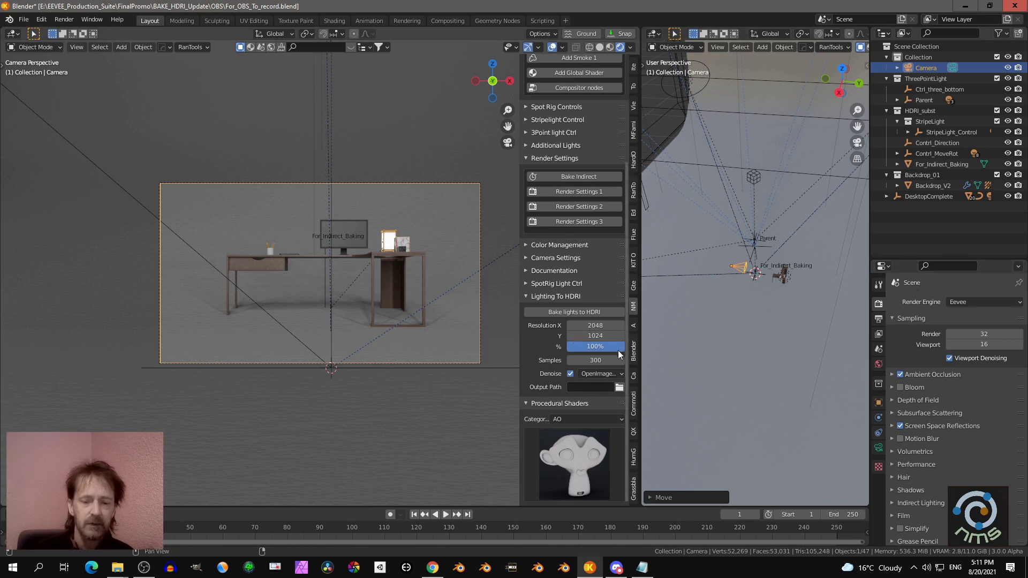
Set the Lighting To HDRI output path to a file named sripe_01.exr in the project's OBS folder
{"action": "left_click", "coordinate": [620, 388]}
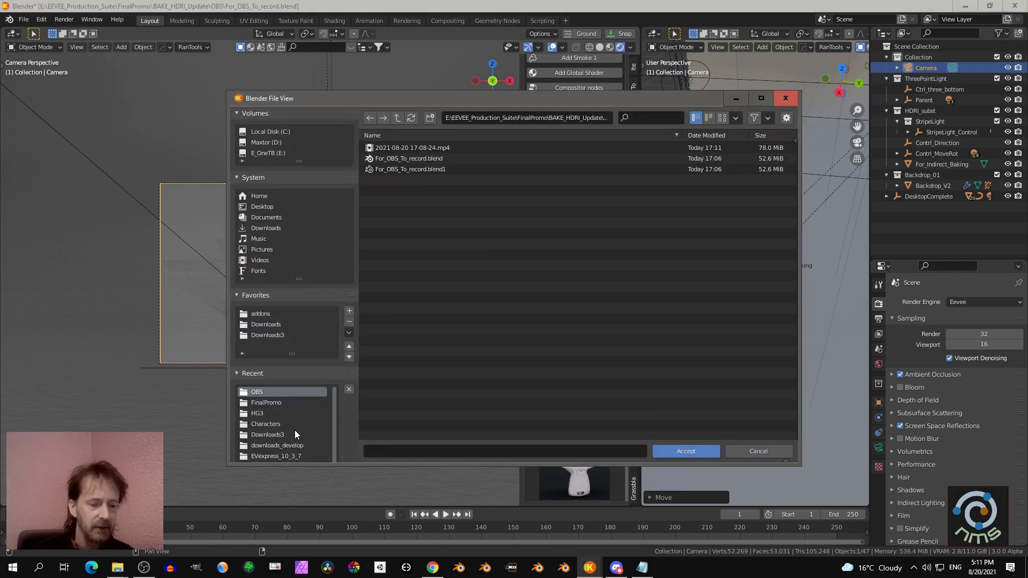
{"action": "scroll", "coordinate": [294, 431], "scroll_direction": "down", "scroll_amount": 1}
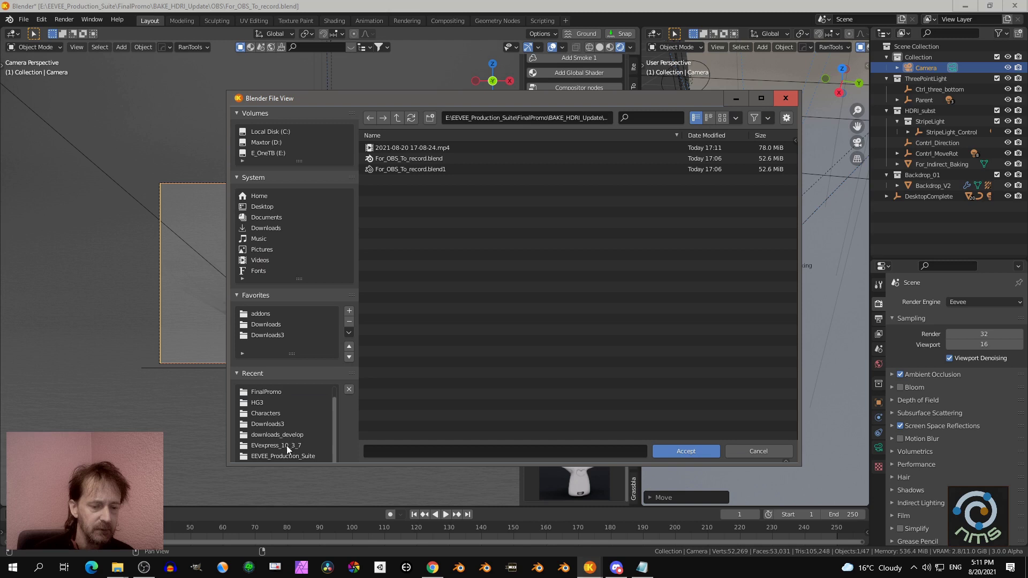
{"action": "scroll", "coordinate": [287, 445], "scroll_direction": "up", "scroll_amount": 1}
{"action": "left_click", "coordinate": [406, 453]}
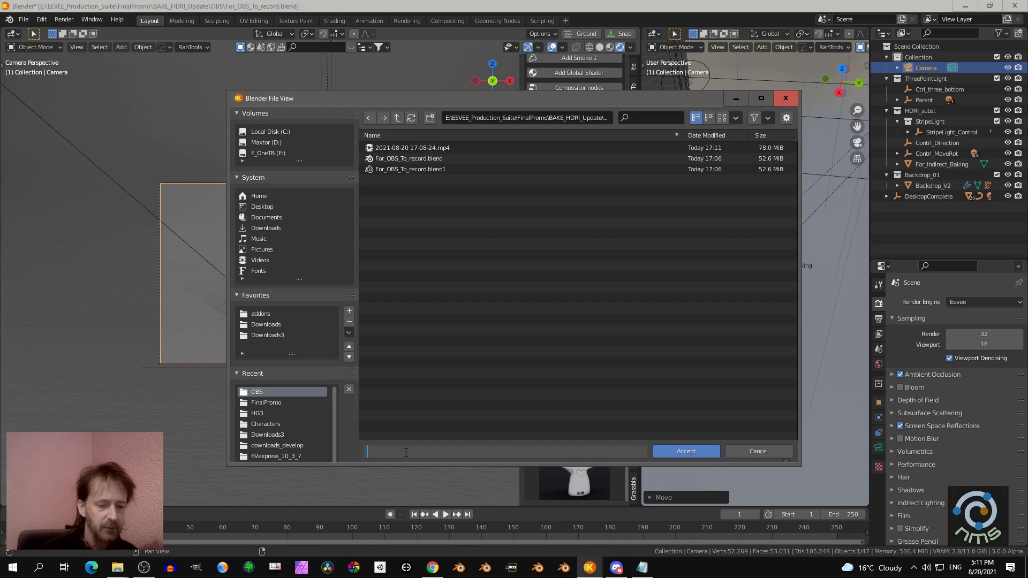
{"action": "type", "text": "sripe"}
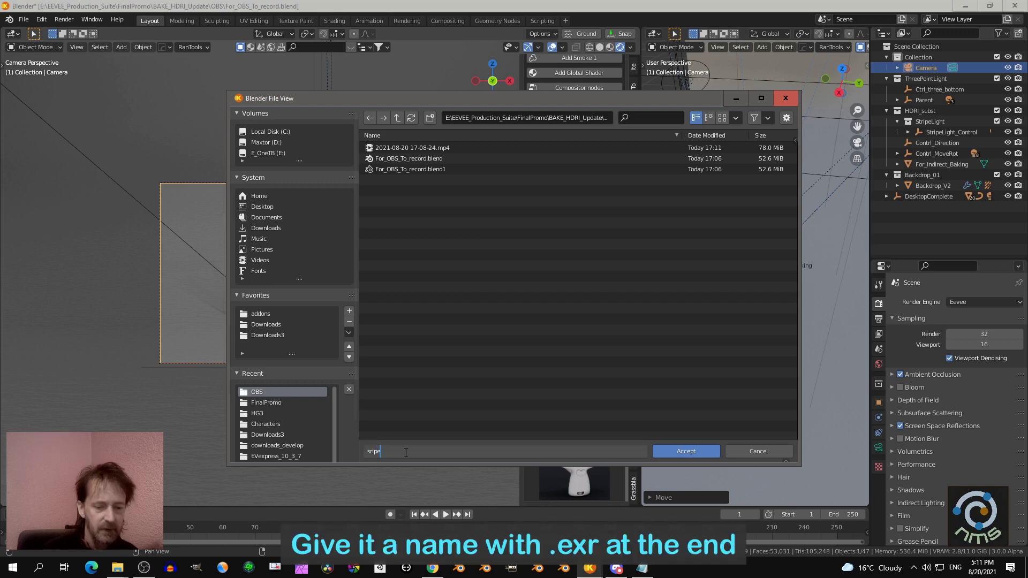
{"action": "type", "text": "_01"}
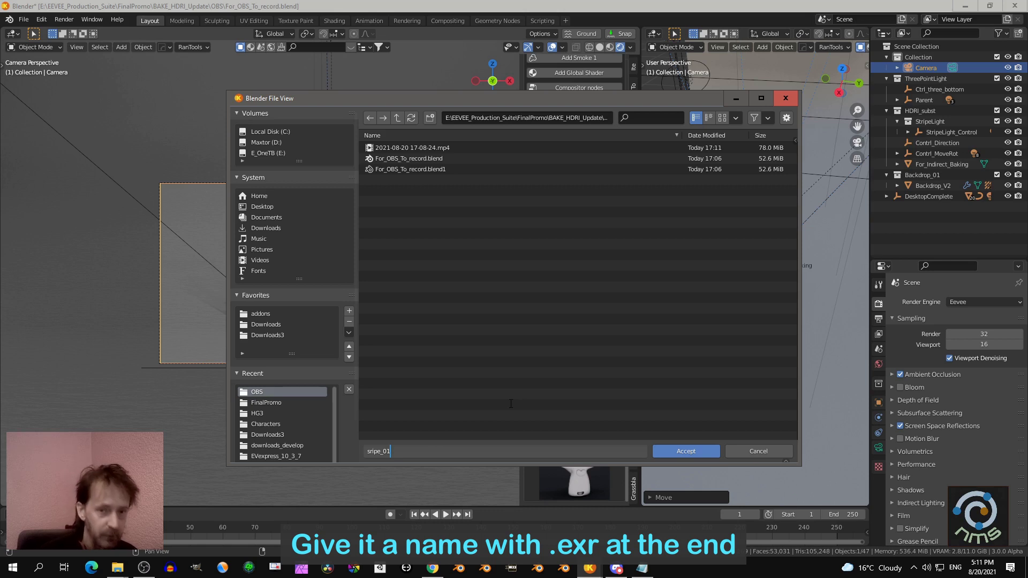
{"action": "type", "text": ".exr"}
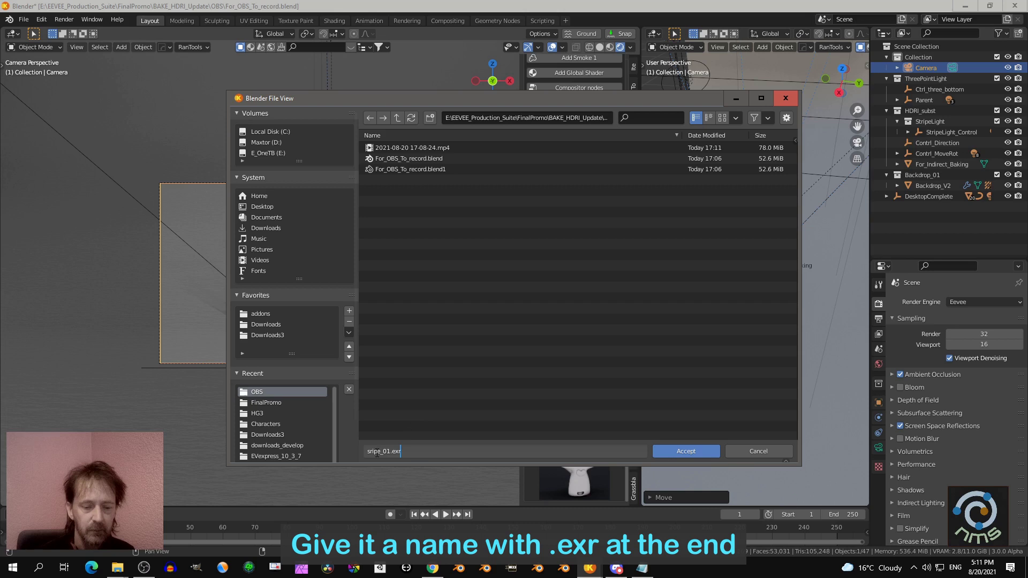
{"action": "left_click", "coordinate": [688, 453]}
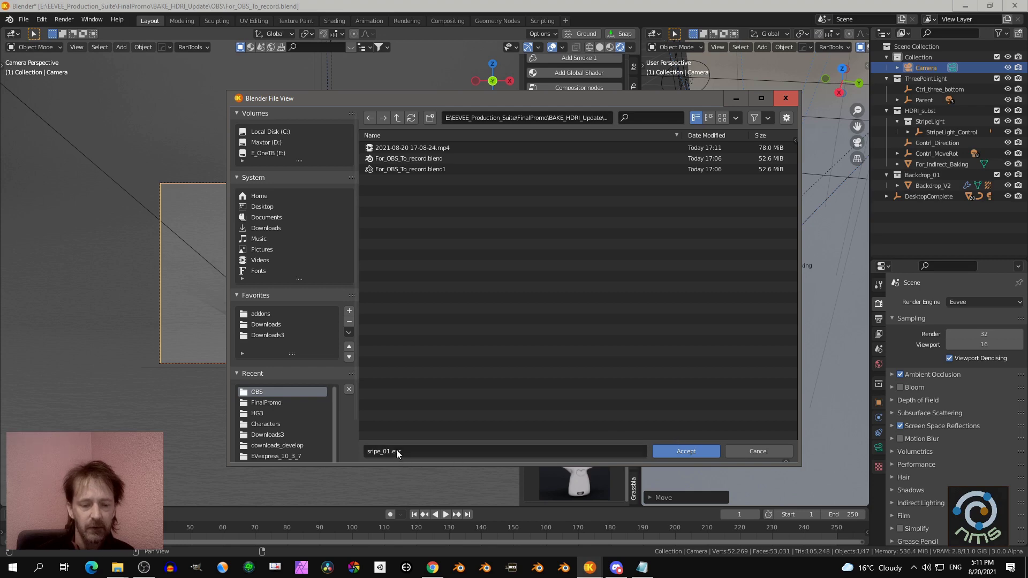
{"action": "left_click", "coordinate": [688, 451]}
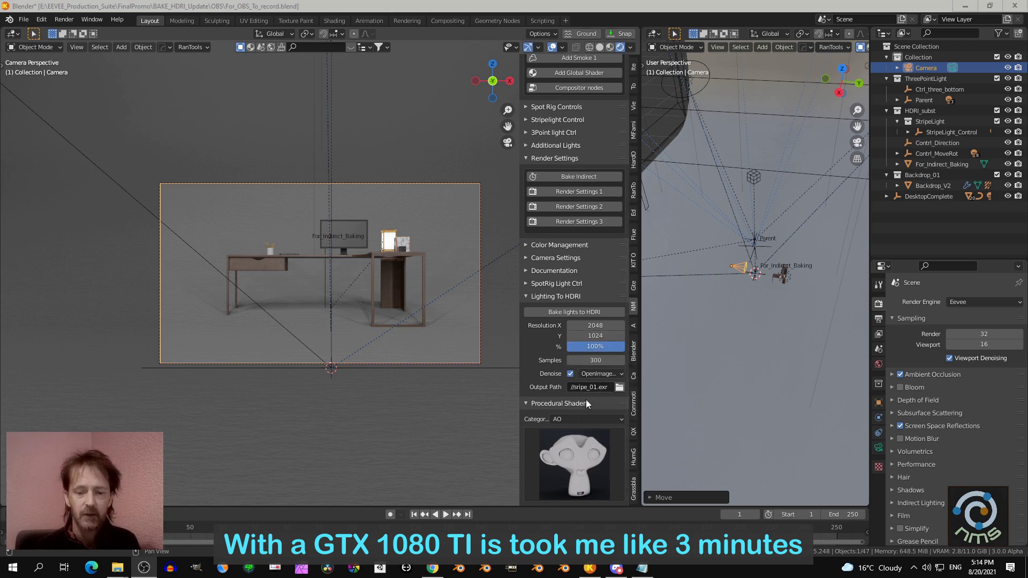
Check the output folder for the baked sripe_01.exr file
{"action": "left_click", "coordinate": [619, 388]}
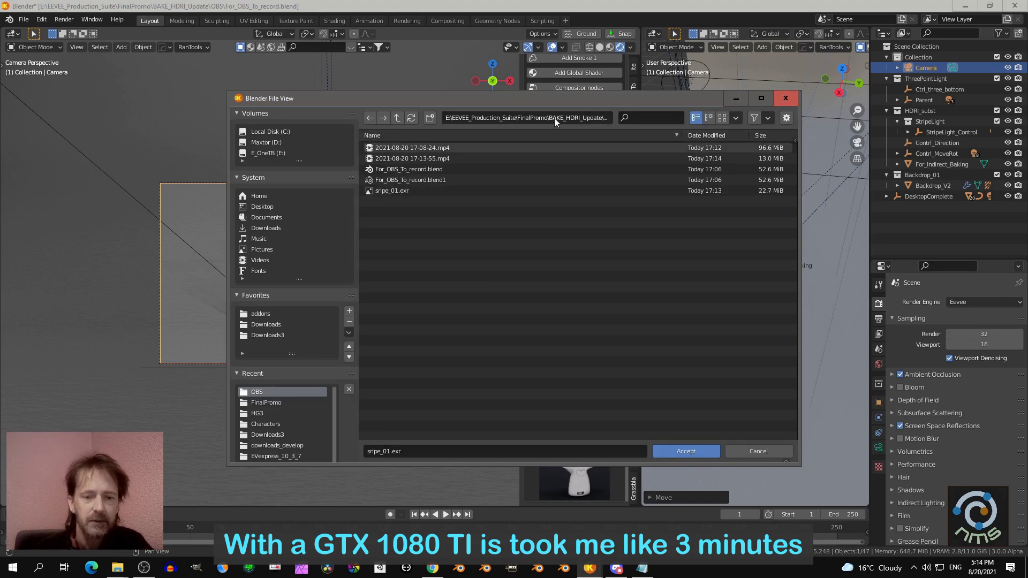
{"action": "left_click", "coordinate": [740, 452]}
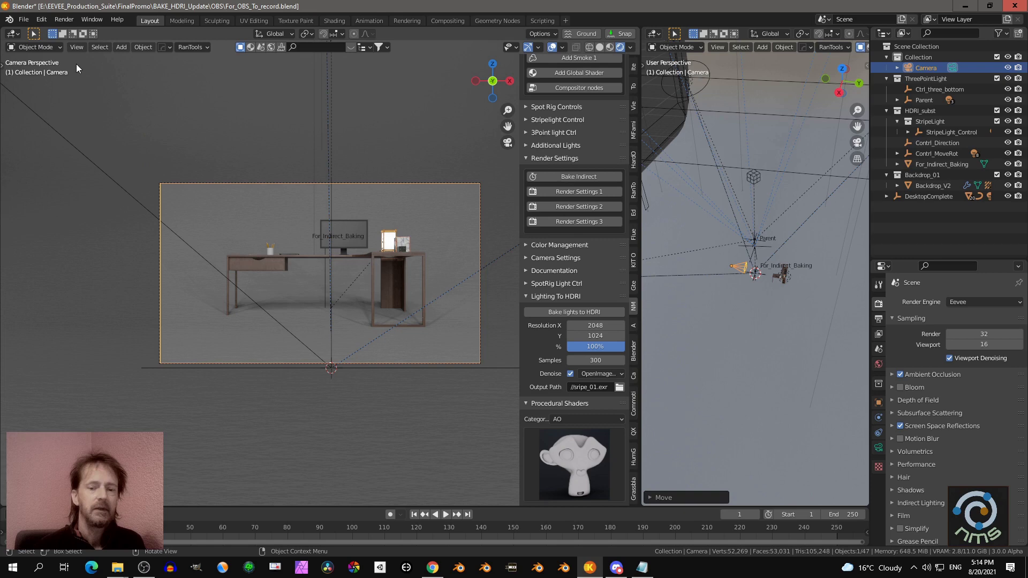
Start a new scene file, saving the changes to For_OBS_To_record.blend
{"action": "left_click", "coordinate": [24, 21]}
{"action": "mouse_move", "coordinate": [34, 32]}
{"action": "left_click", "coordinate": [165, 34]}
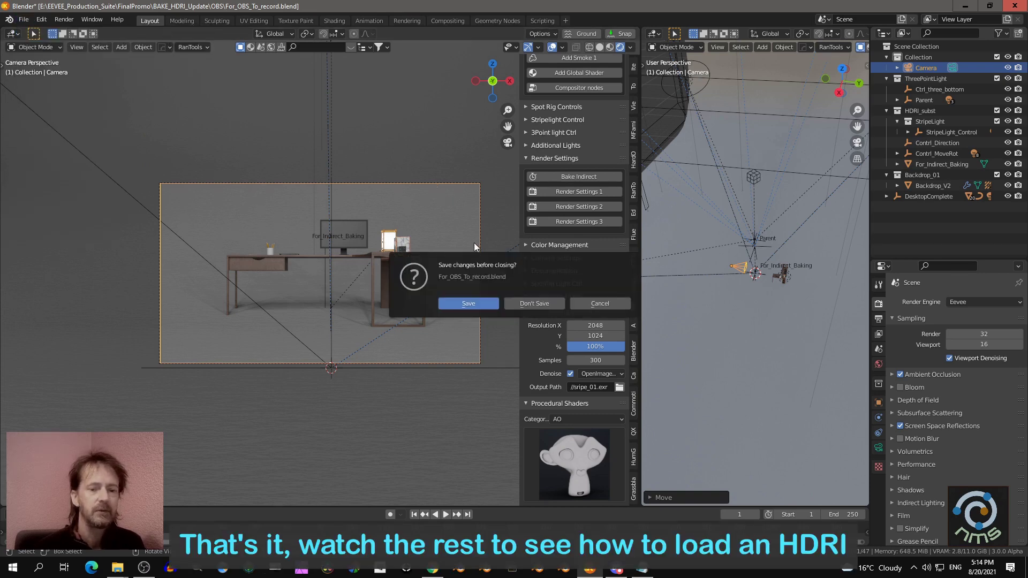
{"action": "key", "text": "Return"}
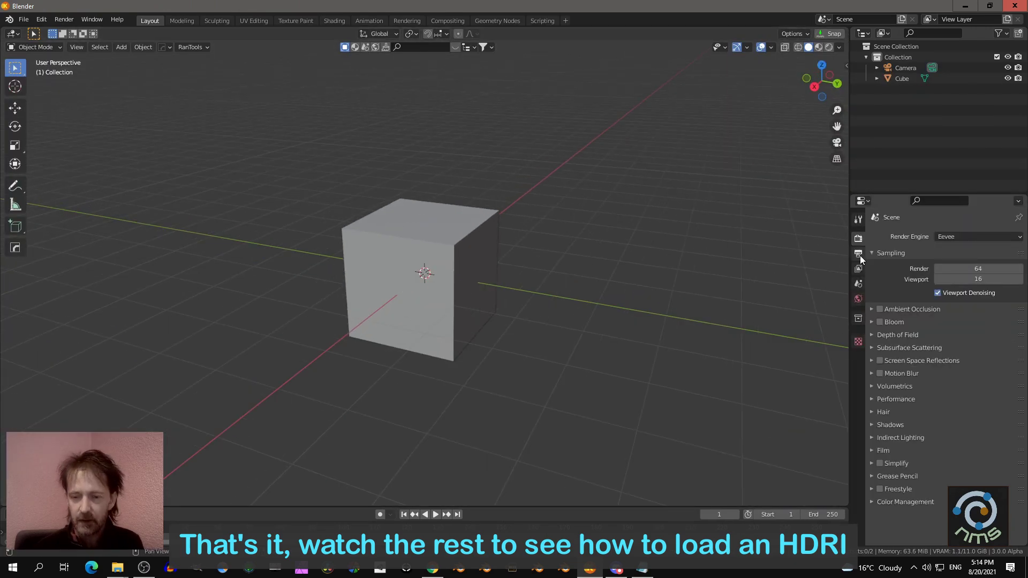
Use an Environment Texture for the world background color and load sripe_01.exr from the OBS folder into it
{"action": "left_click", "coordinate": [858, 299]}
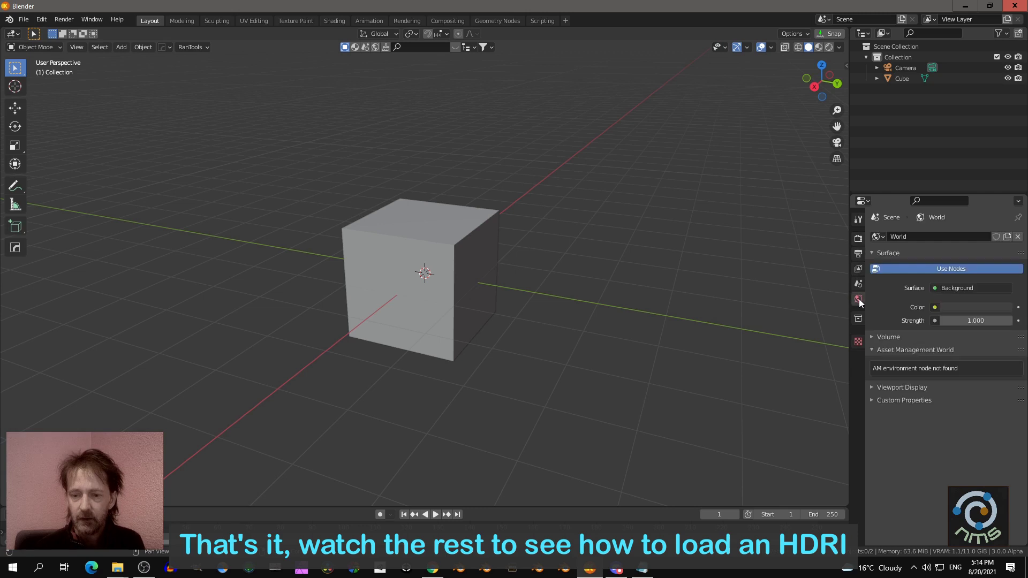
{"action": "left_click", "coordinate": [935, 307]}
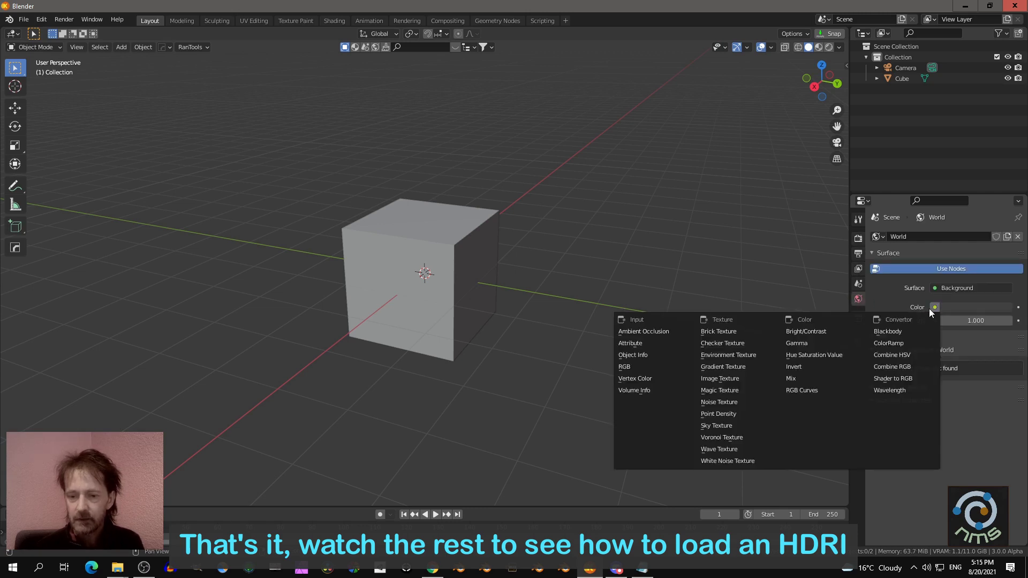
{"action": "left_click", "coordinate": [728, 356]}
{"action": "left_click", "coordinate": [989, 320]}
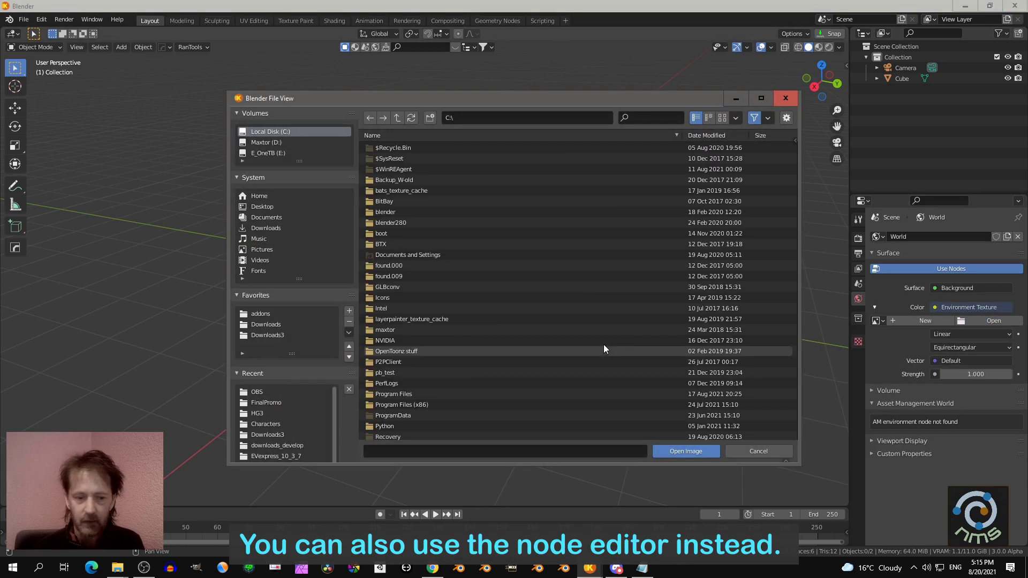
{"action": "left_click", "coordinate": [256, 392]}
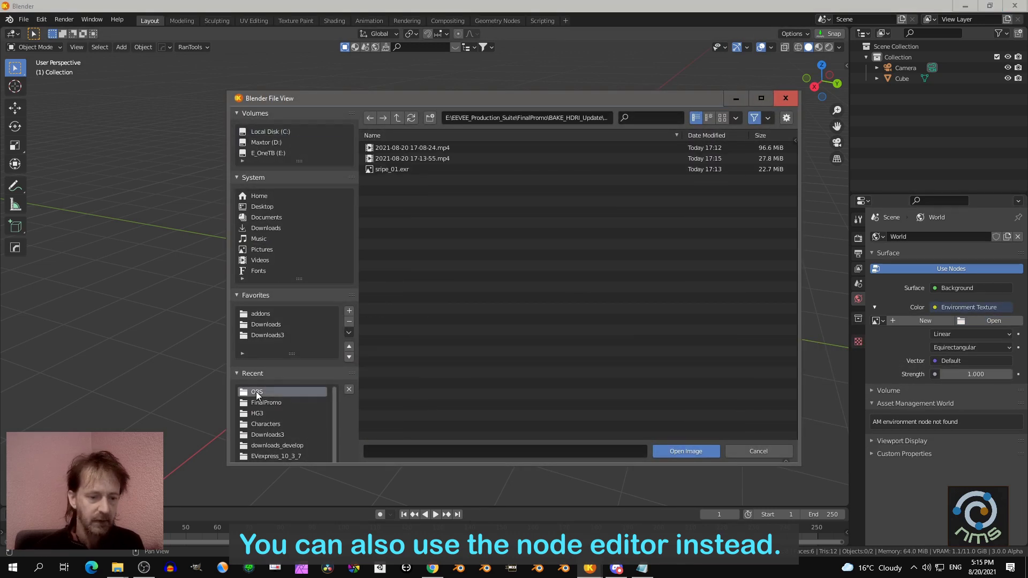
{"action": "left_click", "coordinate": [404, 170]}
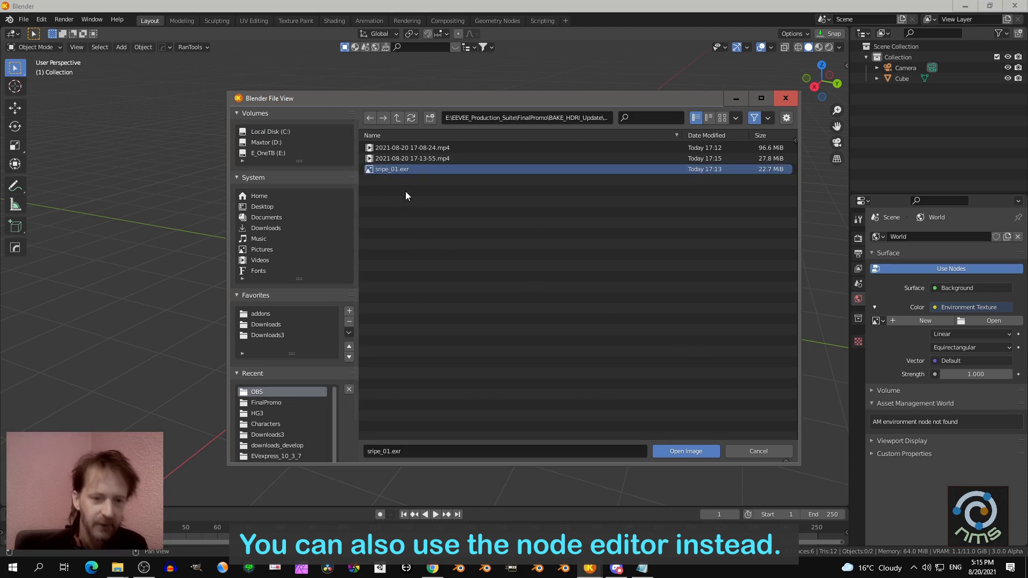
{"action": "left_click", "coordinate": [673, 452]}
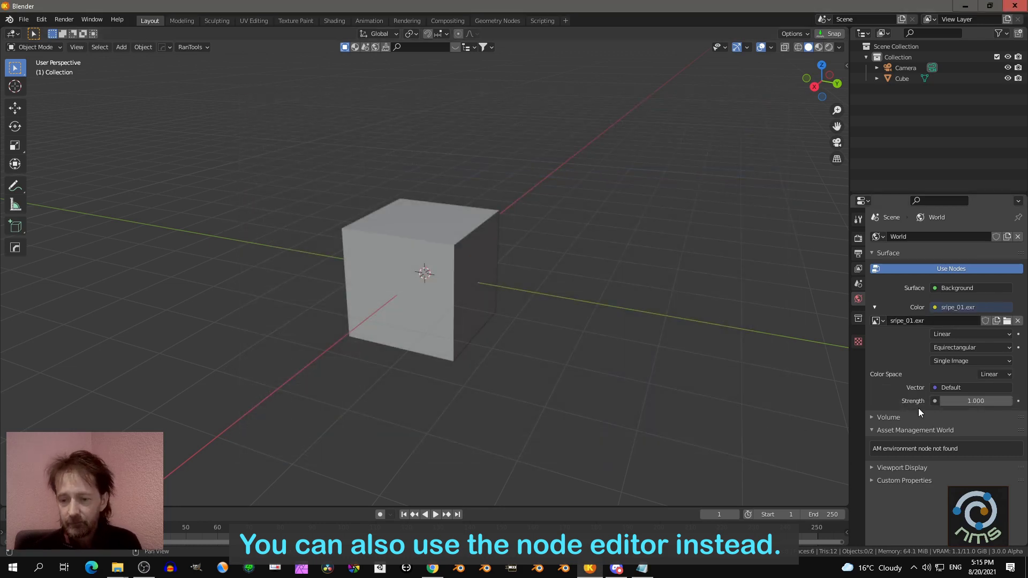
Show the viewport in Material Preview with Scene World lighting and view the baked desk behind the cube
{"action": "middle_click_drag", "start_coordinate": [771, 267], "coordinate": [689, 236]}
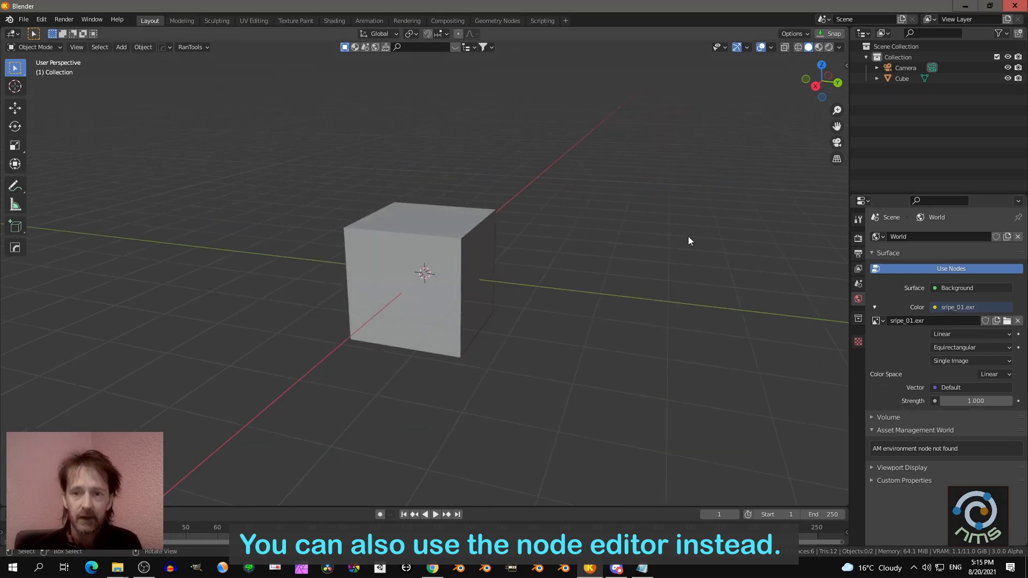
{"action": "left_click", "coordinate": [818, 47]}
{"action": "left_click", "coordinate": [839, 47]}
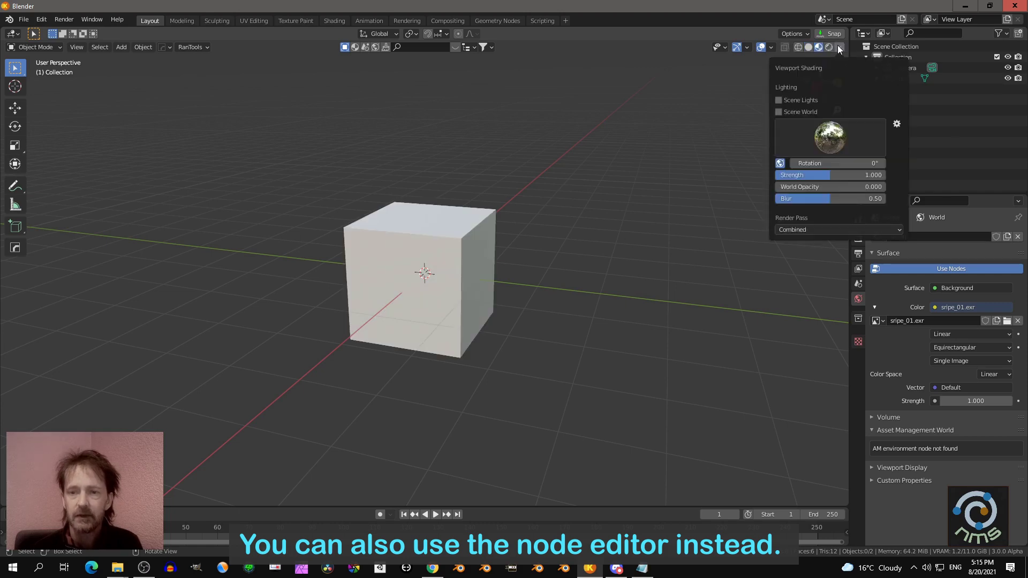
{"action": "left_click", "coordinate": [779, 112]}
{"action": "middle_click_drag", "start_coordinate": [749, 134], "coordinate": [569, 260]}
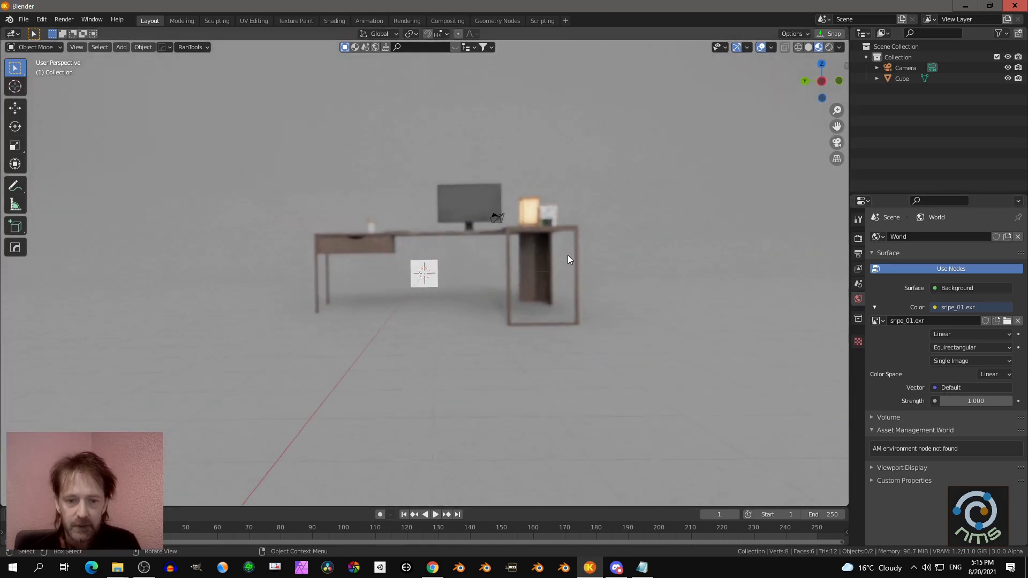
Add a Mapping node to the environment texture's vector and feed it with the Object output of Texture Coordinate
{"action": "left_click", "coordinate": [934, 389]}
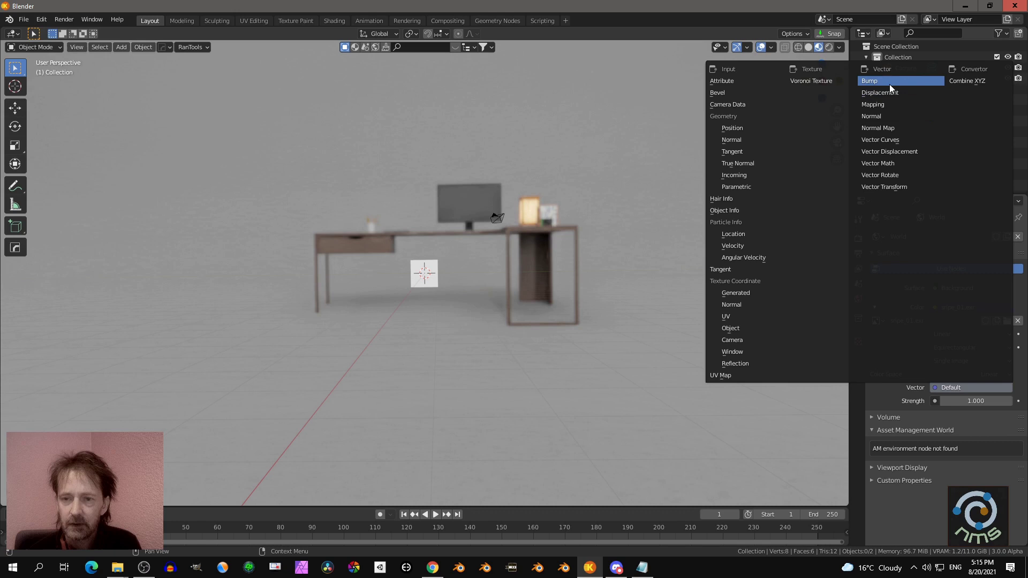
{"action": "left_click", "coordinate": [873, 105]}
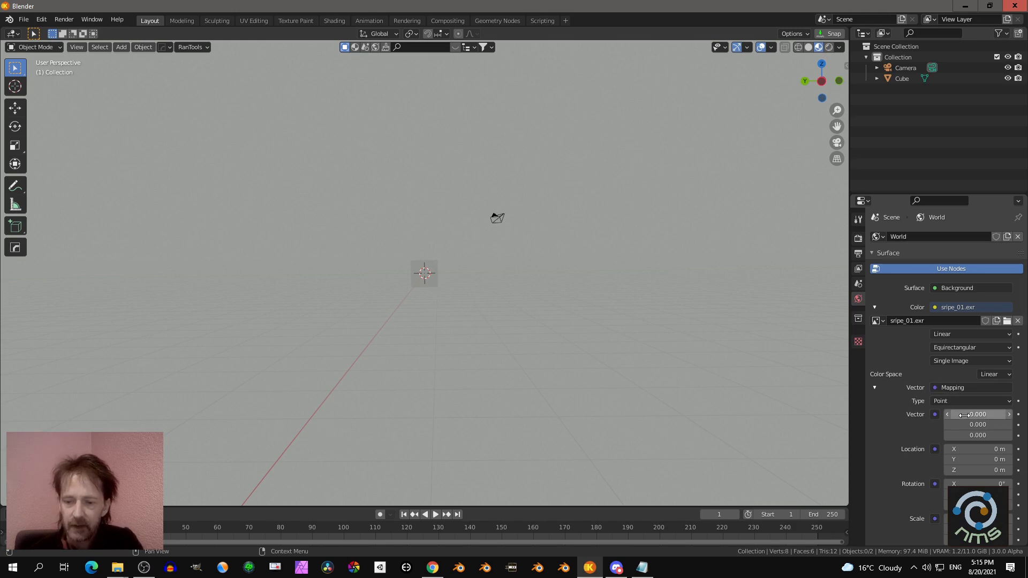
{"action": "left_click", "coordinate": [935, 415]}
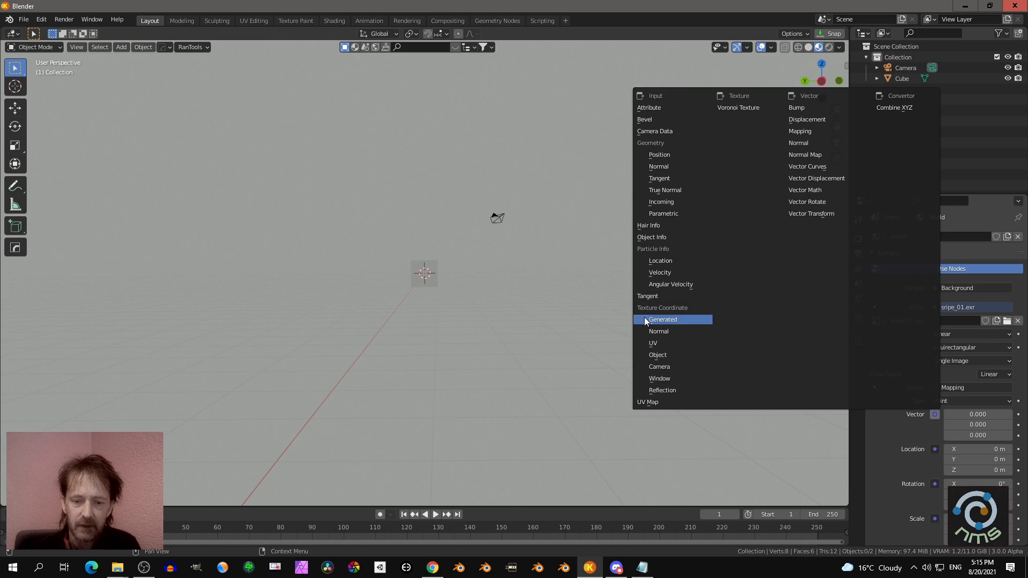
{"action": "left_click", "coordinate": [659, 356]}
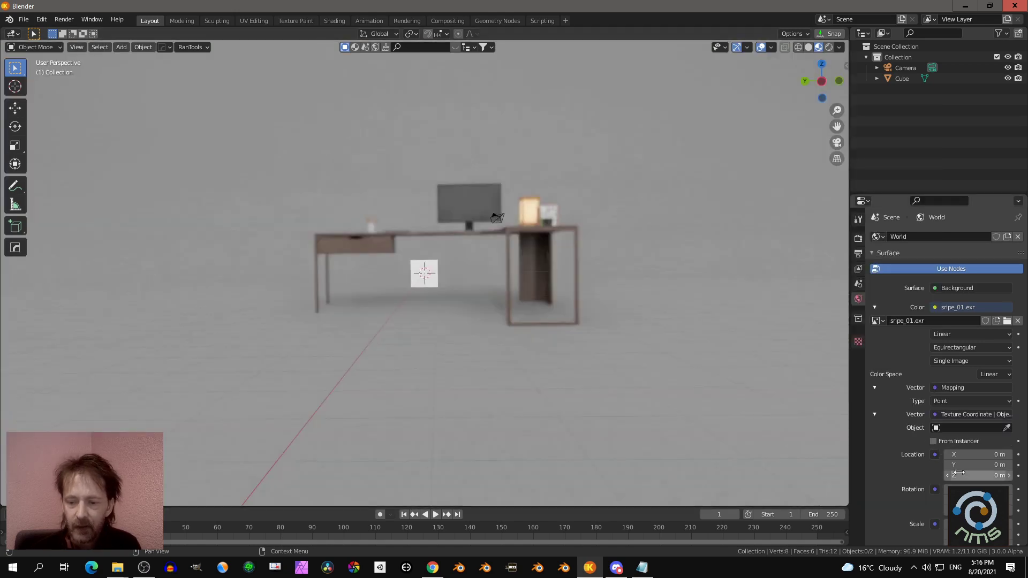
{"action": "left_click_drag", "start_coordinate": [975, 475], "coordinate": [964, 510]}
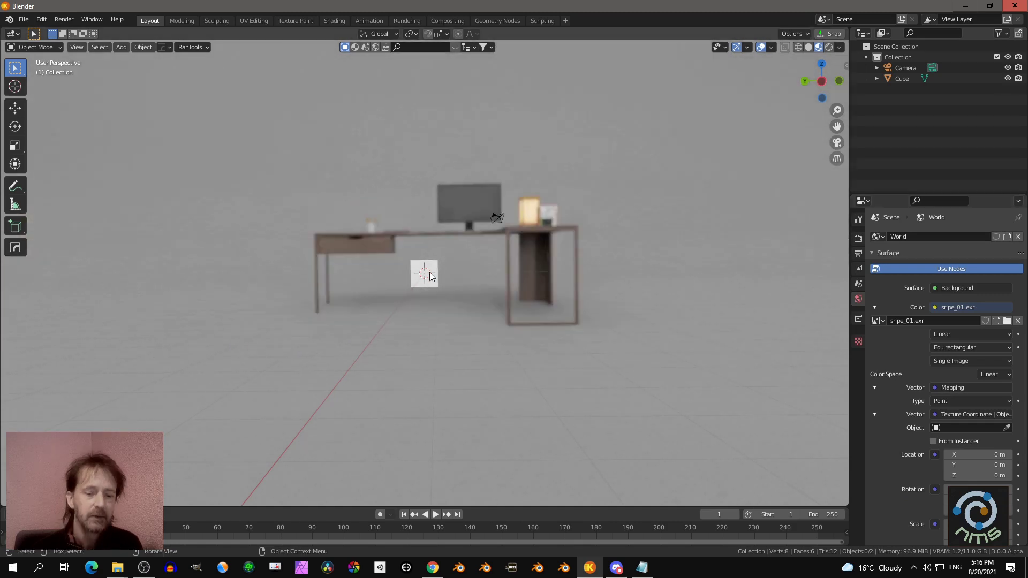
Replace the default cube with a subdivided monkey mesh at the scene origin
{"action": "scroll", "coordinate": [433, 331], "scroll_direction": "up", "scroll_amount": 3}
{"action": "middle_click_drag", "start_coordinate": [428, 338], "coordinate": [434, 331]}
{"action": "left_click", "coordinate": [426, 284]}
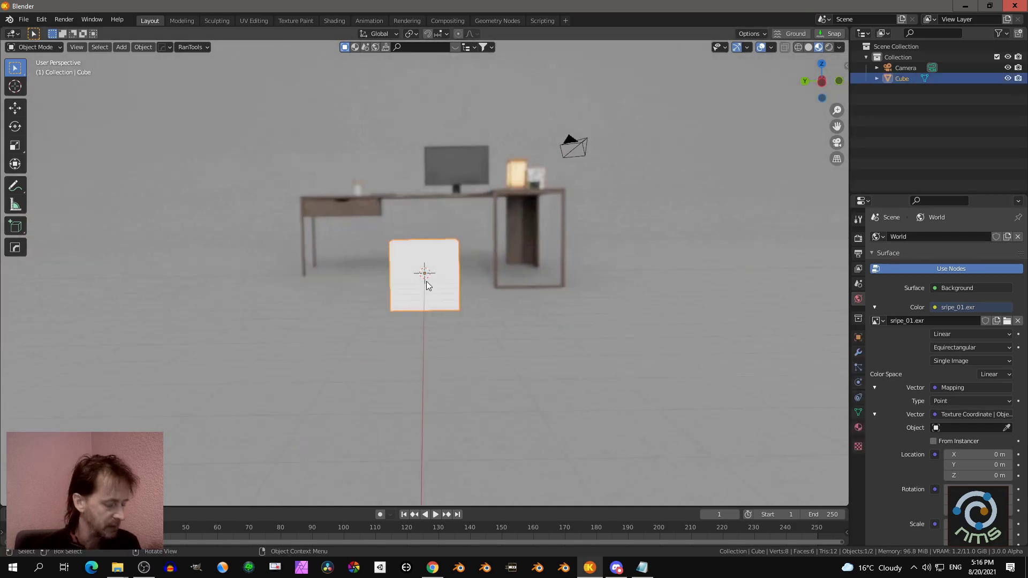
{"action": "key", "text": "Delete"}
{"action": "key", "text": "shift+a"}
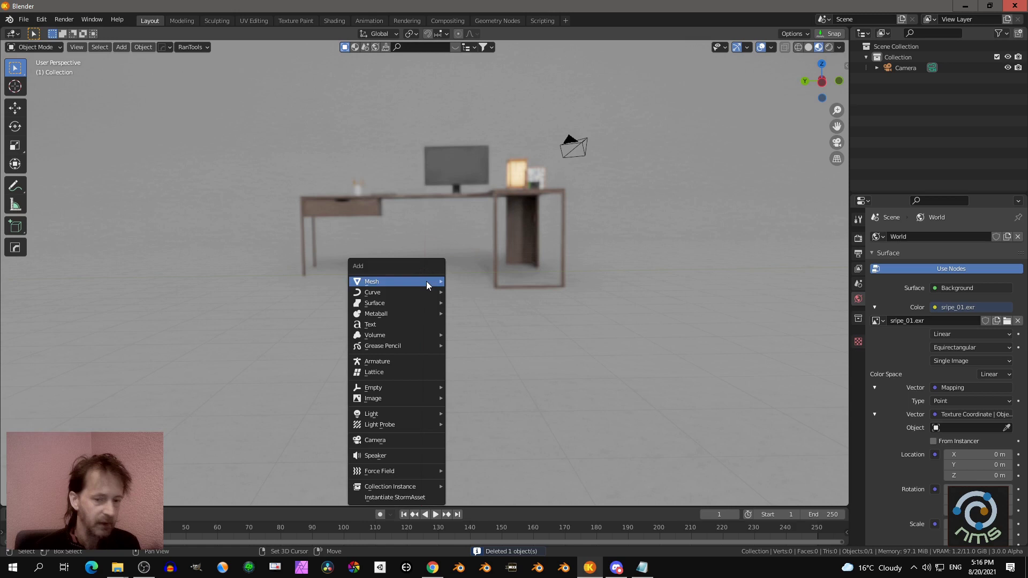
{"action": "mouse_move", "coordinate": [427, 281]}
{"action": "left_click", "coordinate": [470, 381]}
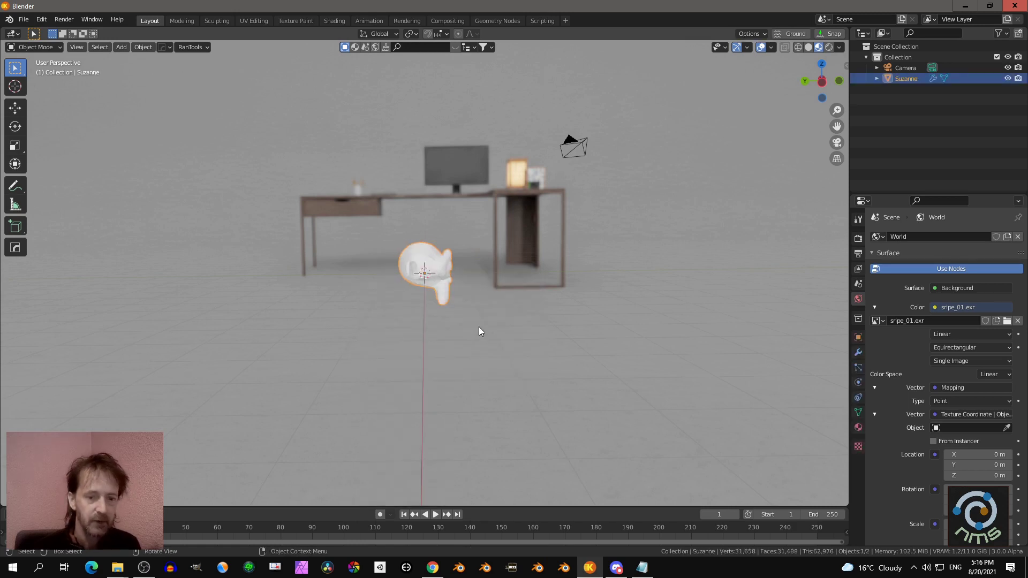
Rotate the monkey head -90° around the global Z axis
{"action": "left_click", "coordinate": [480, 328]}
{"action": "left_click", "coordinate": [439, 283]}
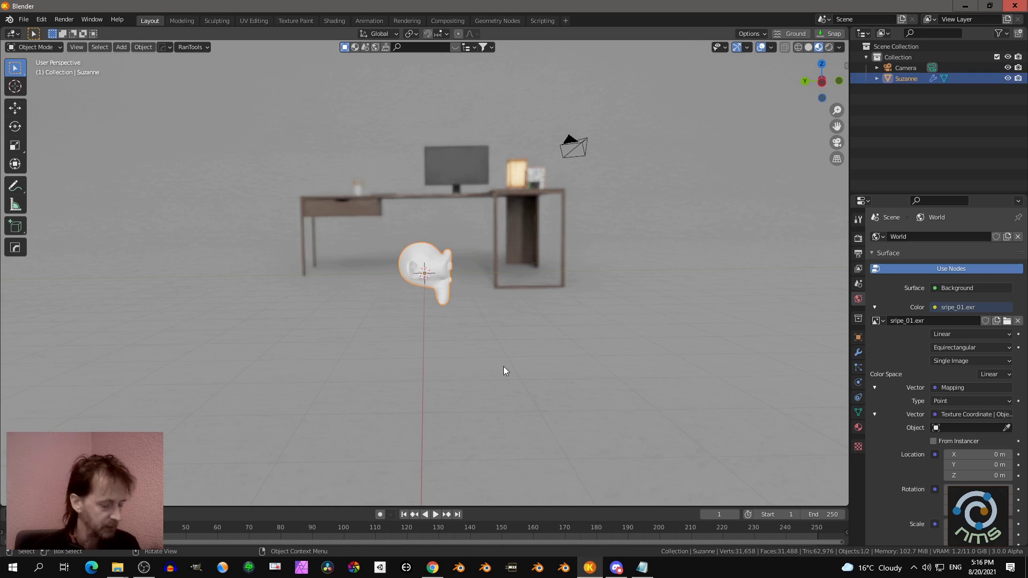
{"action": "key", "text": "r"}
{"action": "key", "text": "z"}
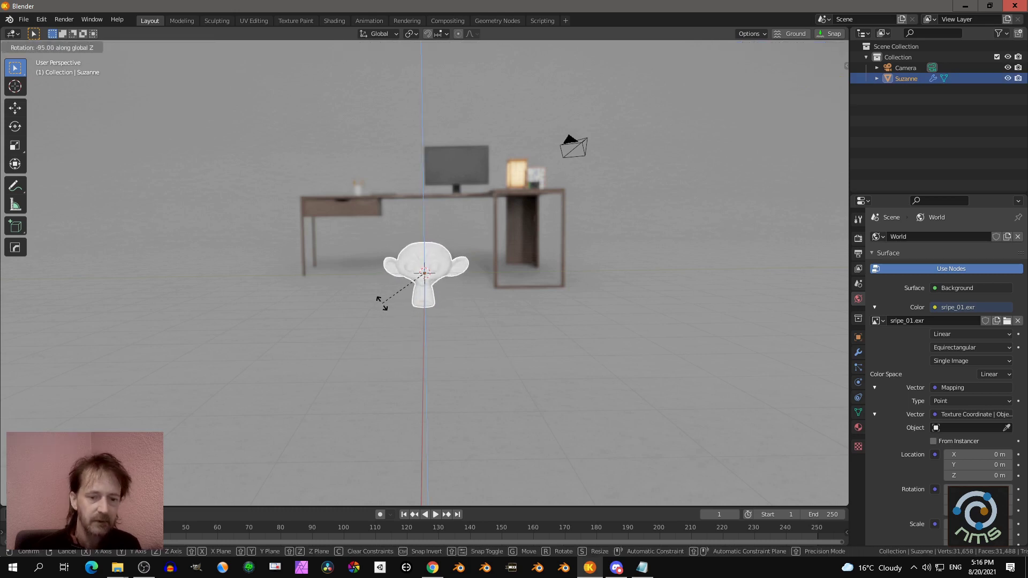
{"action": "left_click", "coordinate": [386, 305]}
Show the add-on's Procedural Shaders in the sidebar and set their category to Fake Leather
{"action": "key", "text": "n"}
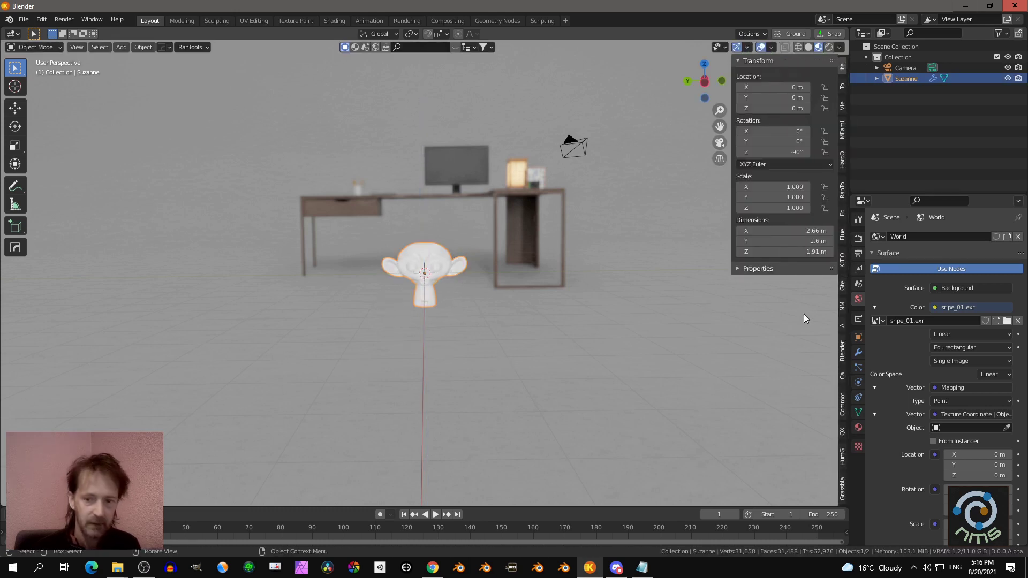
{"action": "left_click", "coordinate": [842, 308]}
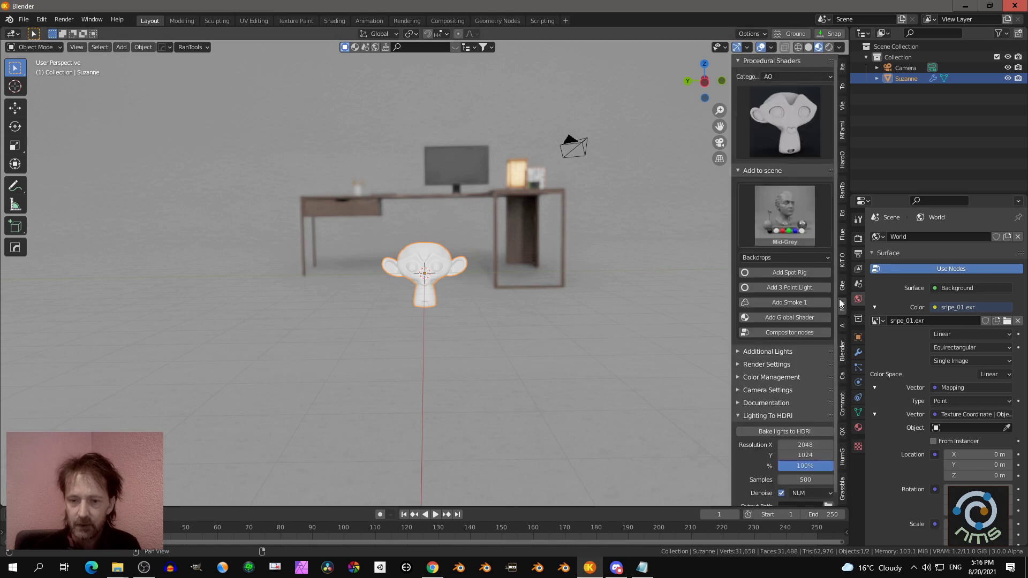
{"action": "left_click", "coordinate": [785, 75]}
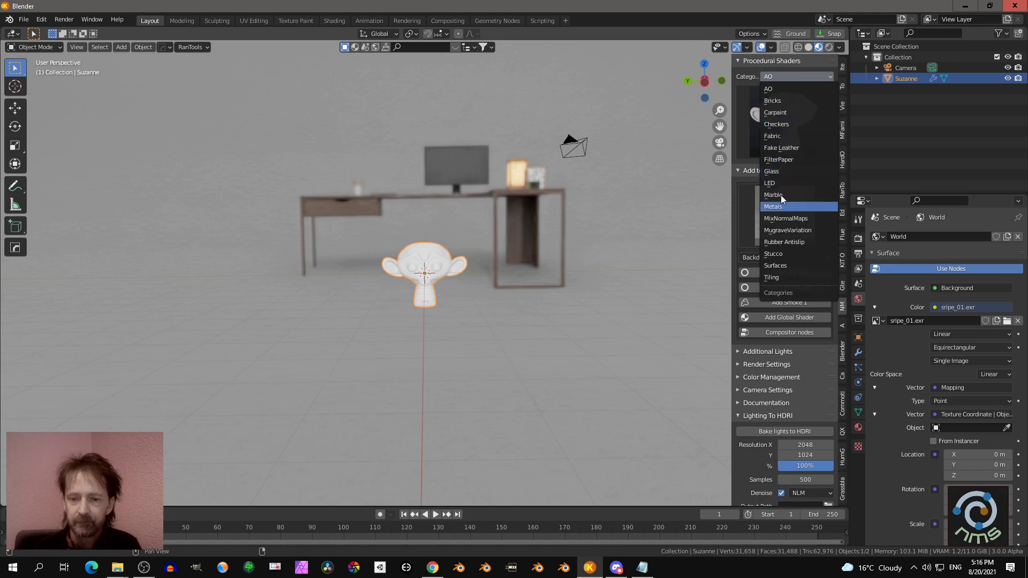
{"action": "left_click", "coordinate": [785, 148]}
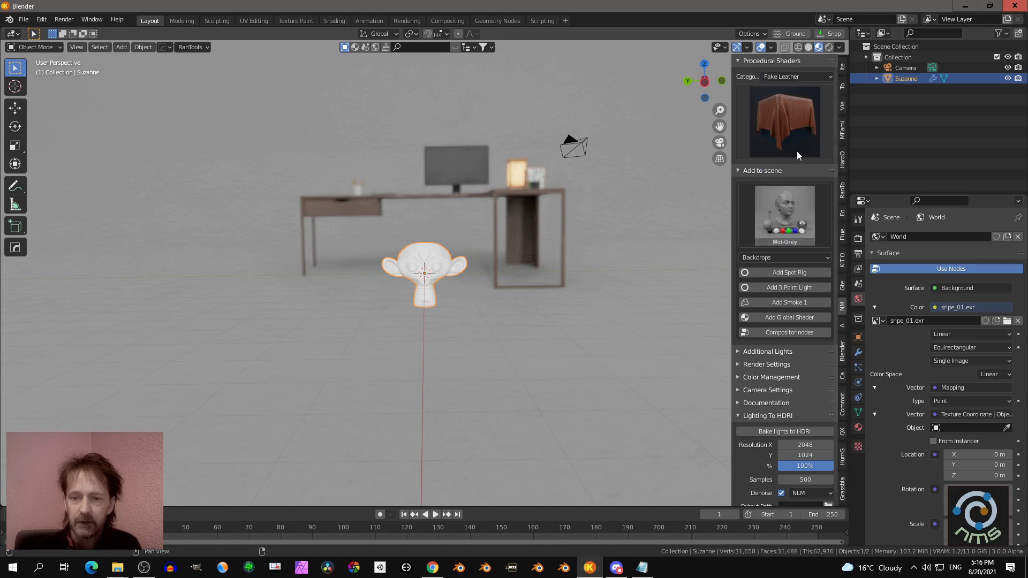
Apply the Fake Leather Light Brown shader to the monkey head and check its surface up close
{"action": "left_click", "coordinate": [786, 133]}
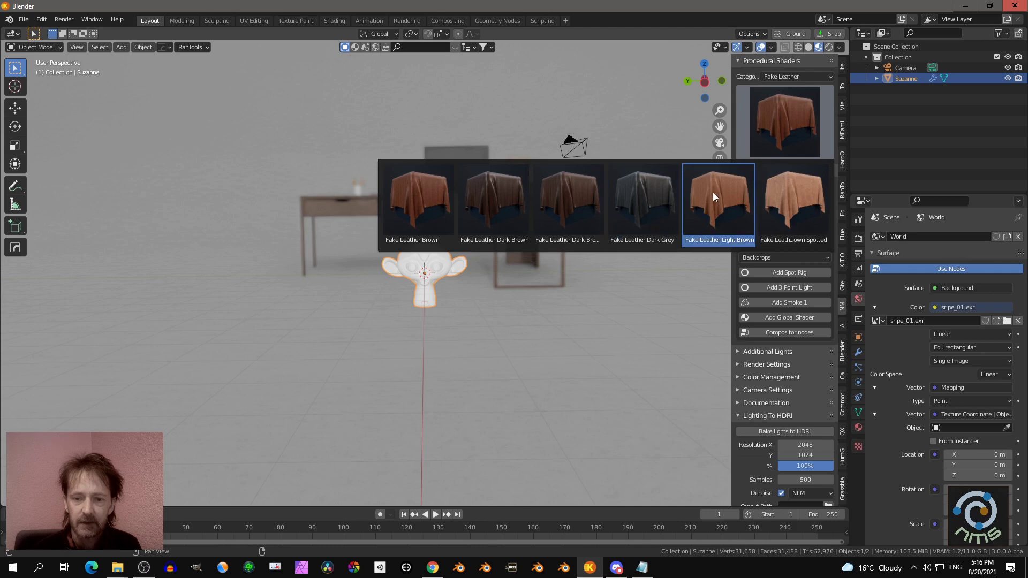
{"action": "left_click", "coordinate": [712, 194]}
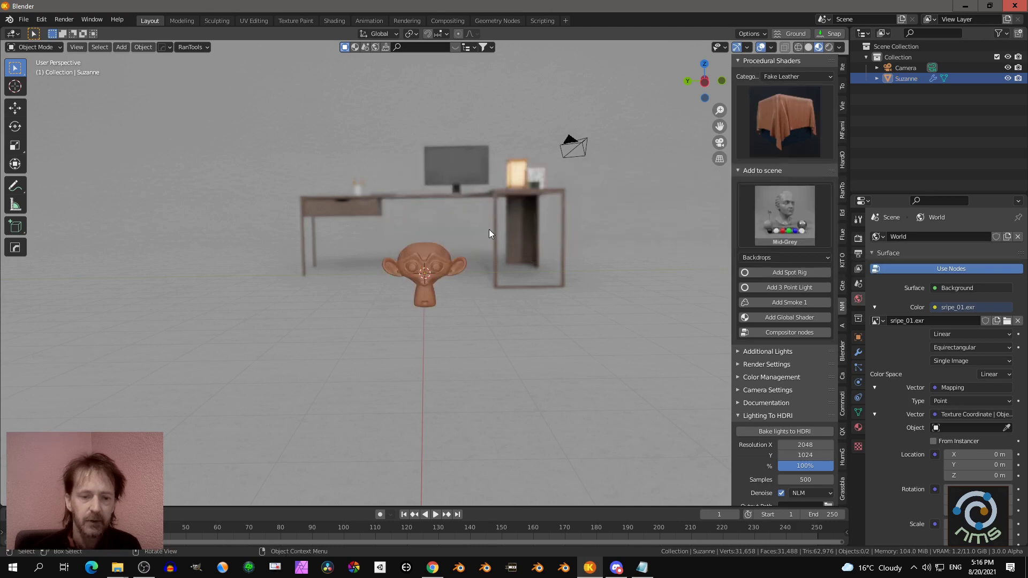
{"action": "scroll", "coordinate": [489, 229], "scroll_direction": "up", "scroll_amount": 6}
{"action": "left_click", "coordinate": [493, 180]}
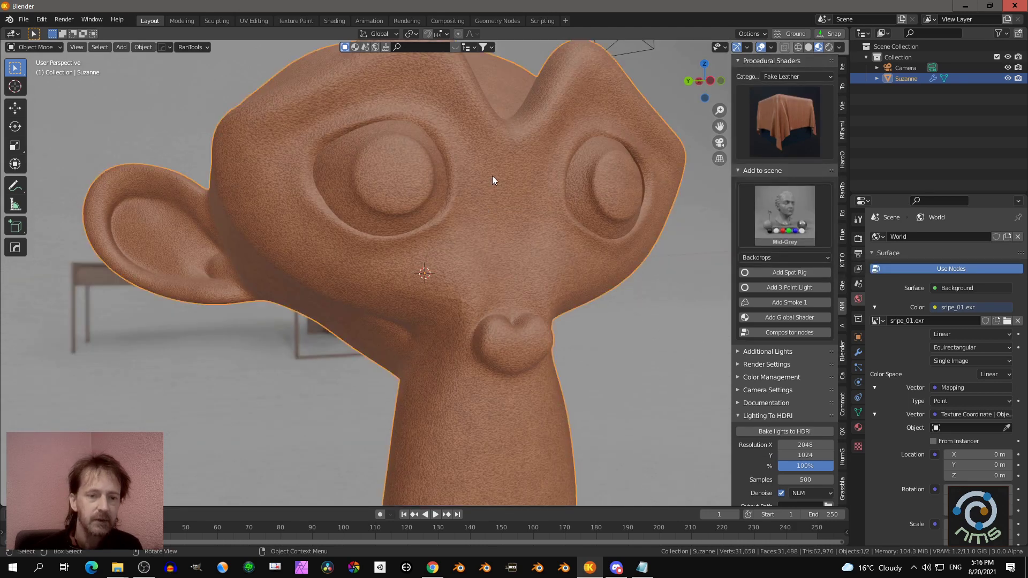
{"action": "right_click", "coordinate": [510, 181]}
{"action": "left_click", "coordinate": [503, 182]}
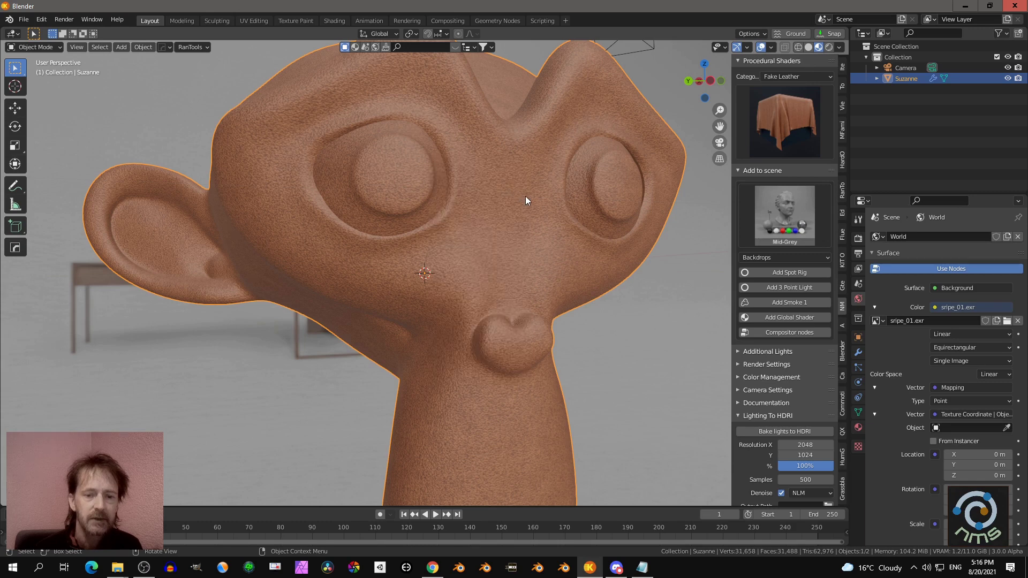
Look through the camera, lock it to the view and frame the monkey head from the front
{"action": "scroll", "coordinate": [519, 197], "scroll_direction": "down", "scroll_amount": 4}
{"action": "key", "text": "KP_0"}
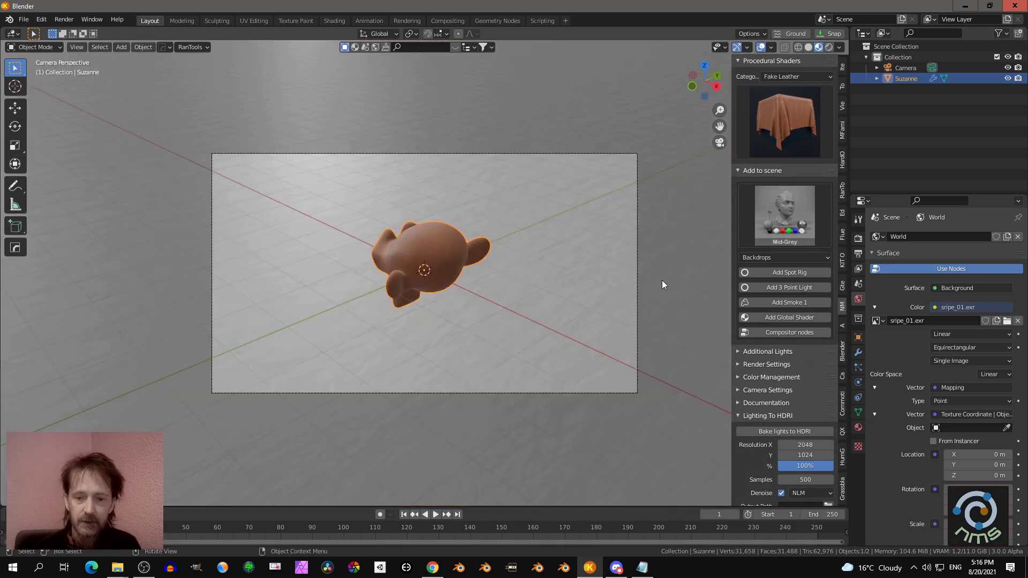
{"action": "scroll", "coordinate": [812, 401], "scroll_direction": "down", "scroll_amount": 1}
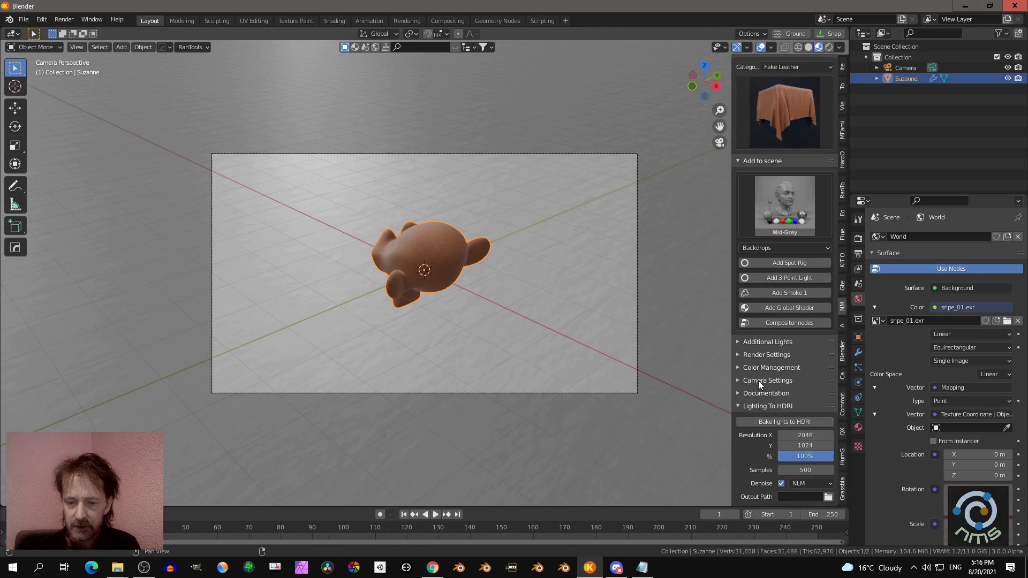
{"action": "left_click", "coordinate": [758, 381]}
{"action": "left_click", "coordinate": [770, 395]}
{"action": "middle_click_drag", "start_coordinate": [551, 358], "coordinate": [643, 263]}
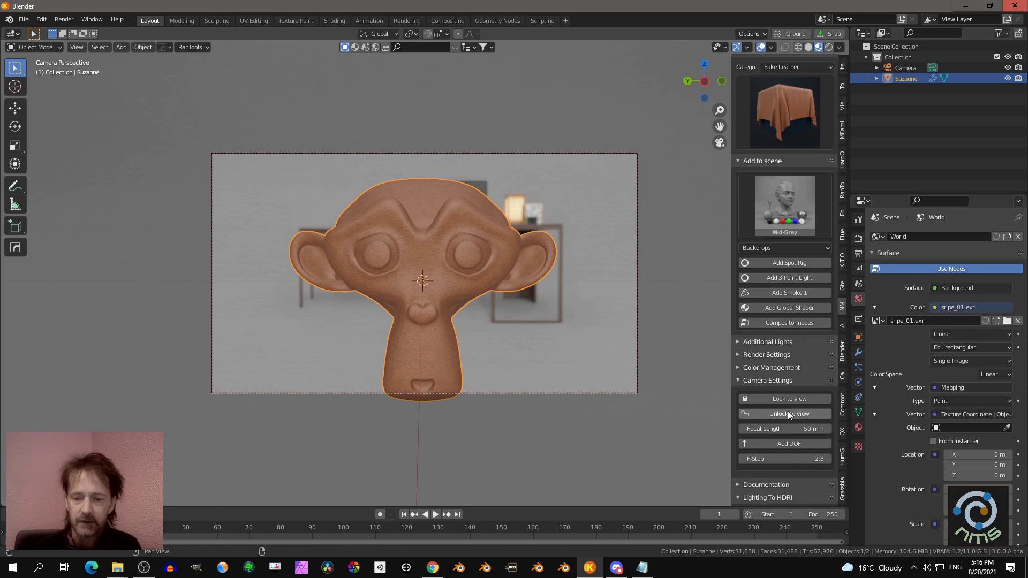
Switch the scene's render engine to Cycles
{"action": "left_click", "coordinate": [858, 237]}
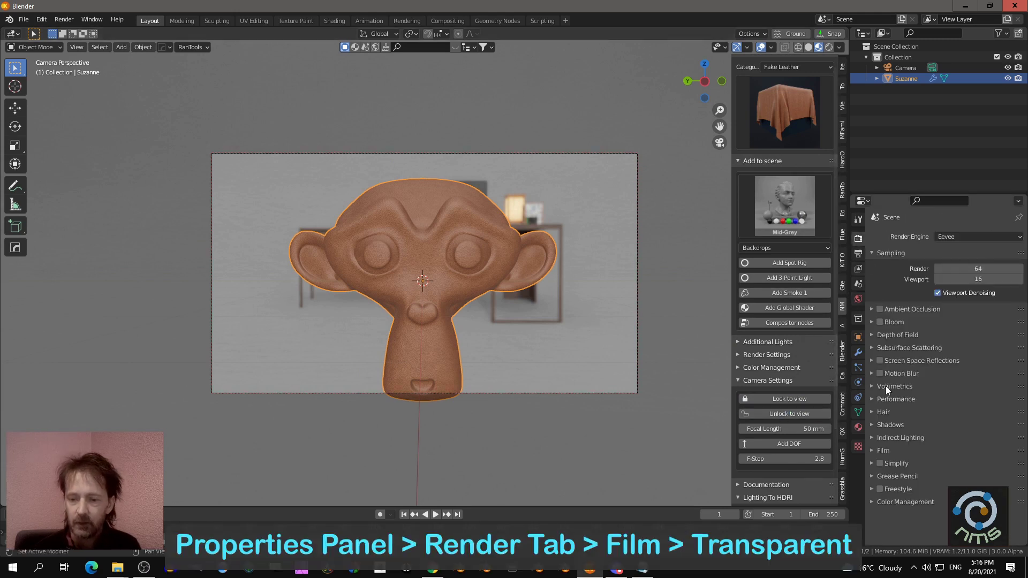
{"action": "left_click", "coordinate": [870, 449]}
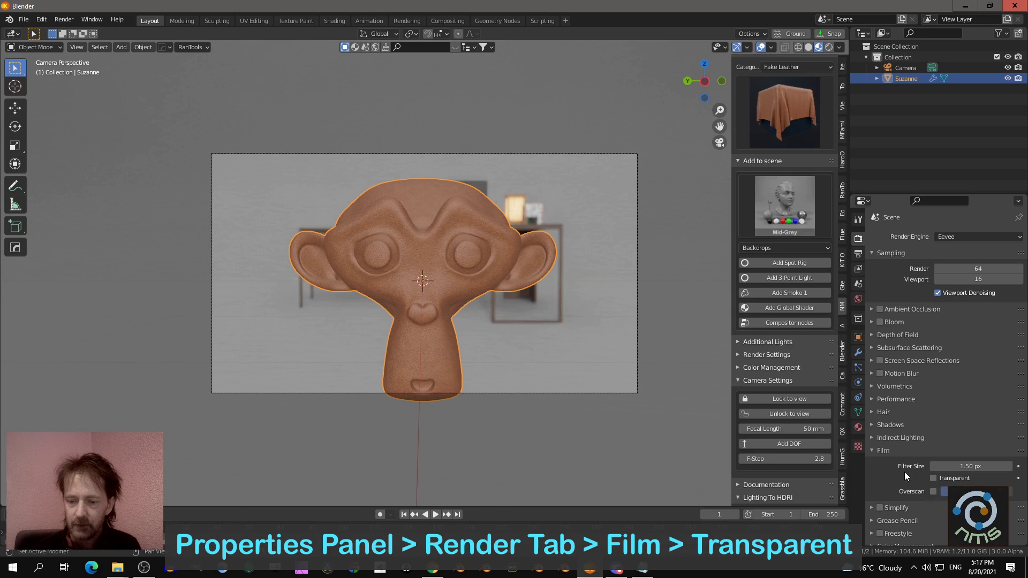
{"action": "left_click", "coordinate": [956, 236]}
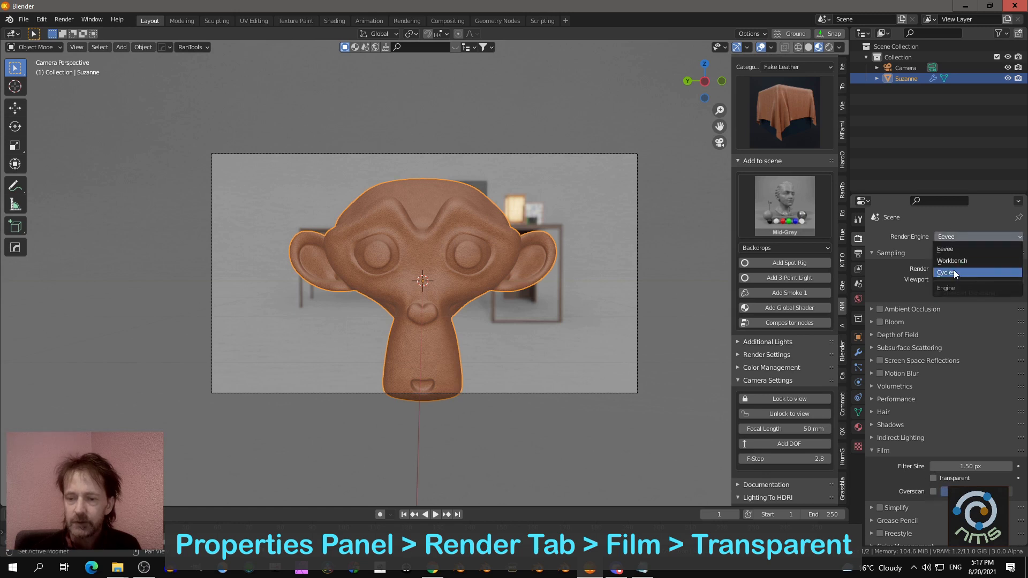
{"action": "left_click", "coordinate": [953, 270]}
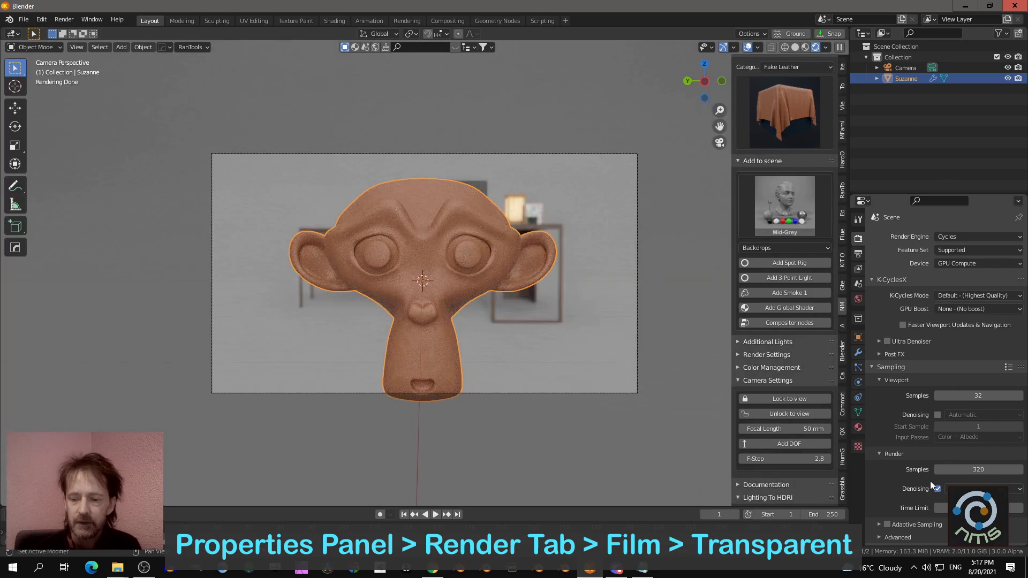
Enable the Transparent film option for the Cycles render to hide the world background
{"action": "scroll", "coordinate": [889, 385], "scroll_direction": "down", "scroll_amount": 12}
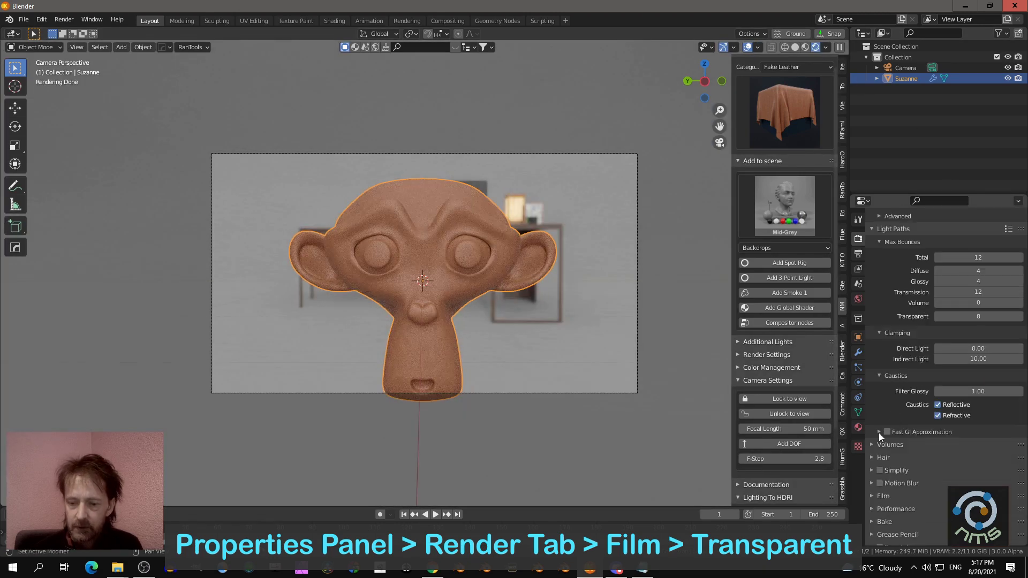
{"action": "left_click", "coordinate": [873, 496]}
{"action": "scroll", "coordinate": [889, 493], "scroll_direction": "down", "scroll_amount": 3}
{"action": "left_click", "coordinate": [890, 488]}
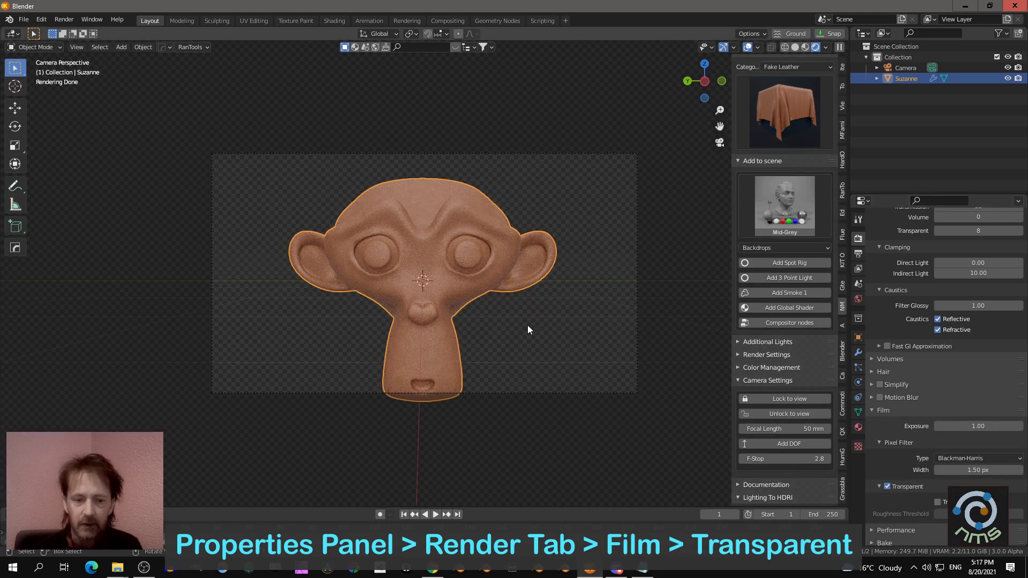
Rotate the world HDRI's mapping around Z to about -101°
{"action": "scroll", "coordinate": [539, 274], "scroll_direction": "up", "scroll_amount": 1}
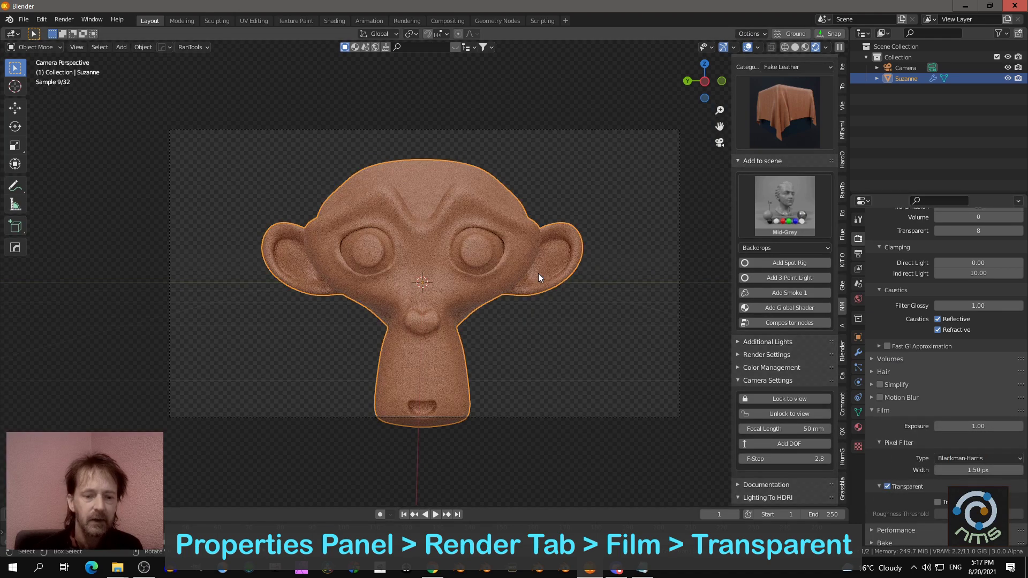
{"action": "left_click", "coordinate": [859, 299]}
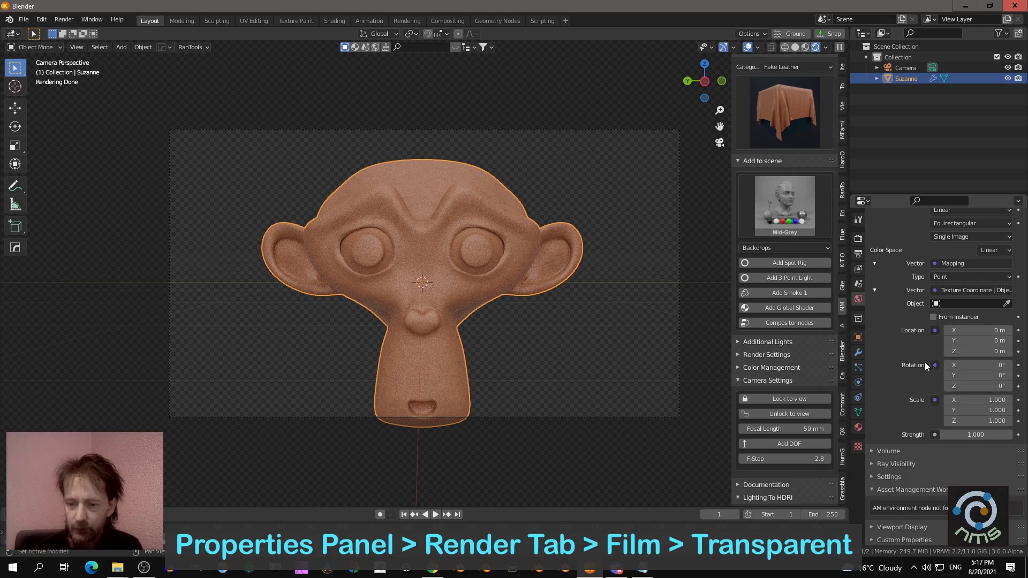
{"action": "left_click_drag", "start_coordinate": [971, 385], "coordinate": [937, 384]}
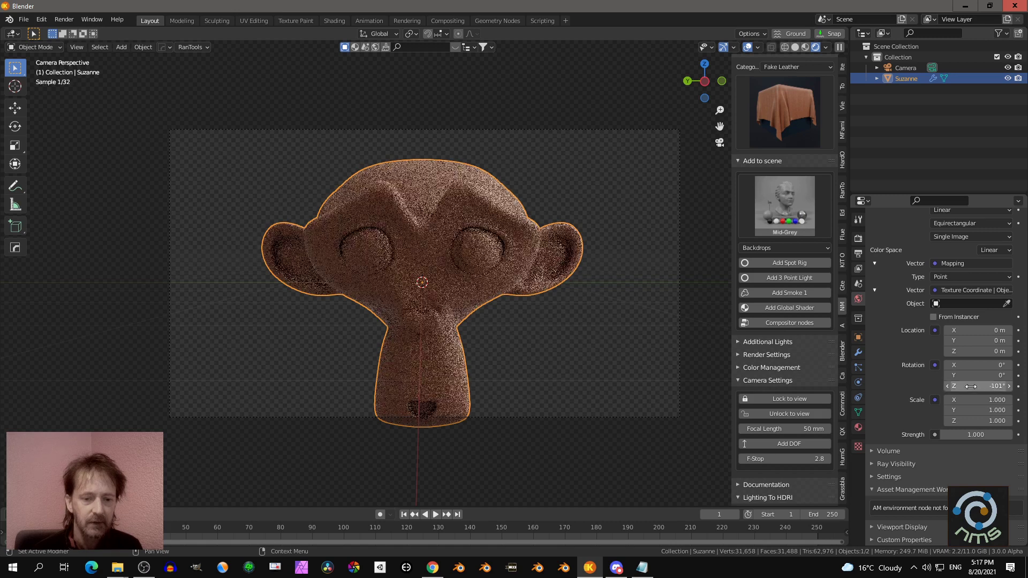